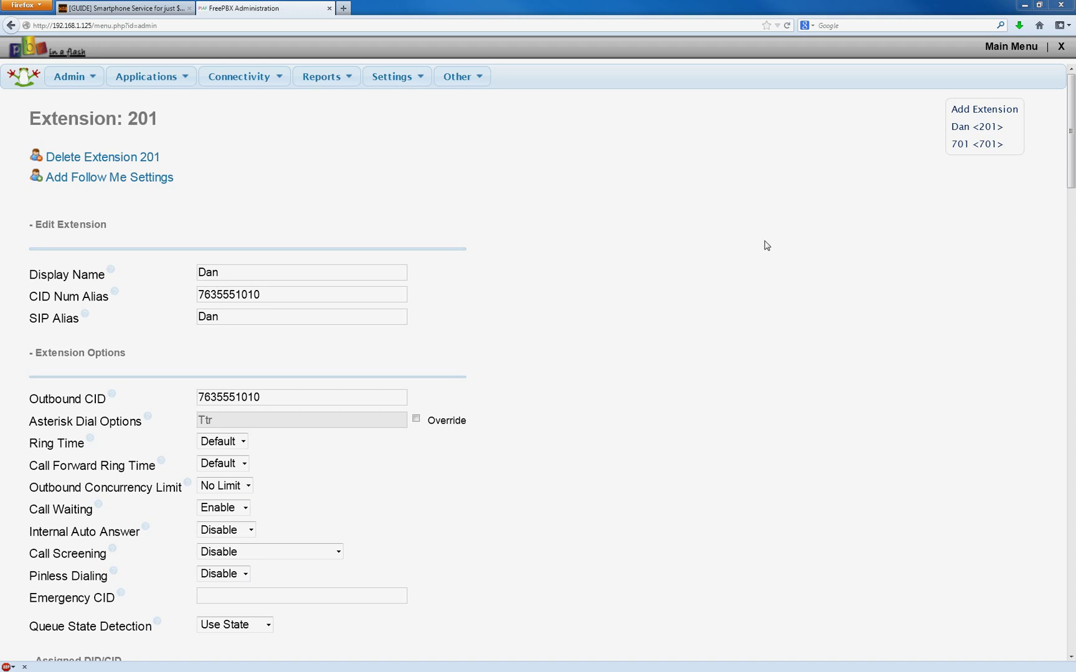
Reveal the Google Voice [Motif] entry in the Connectivity menu.
mouse_move(249, 81)
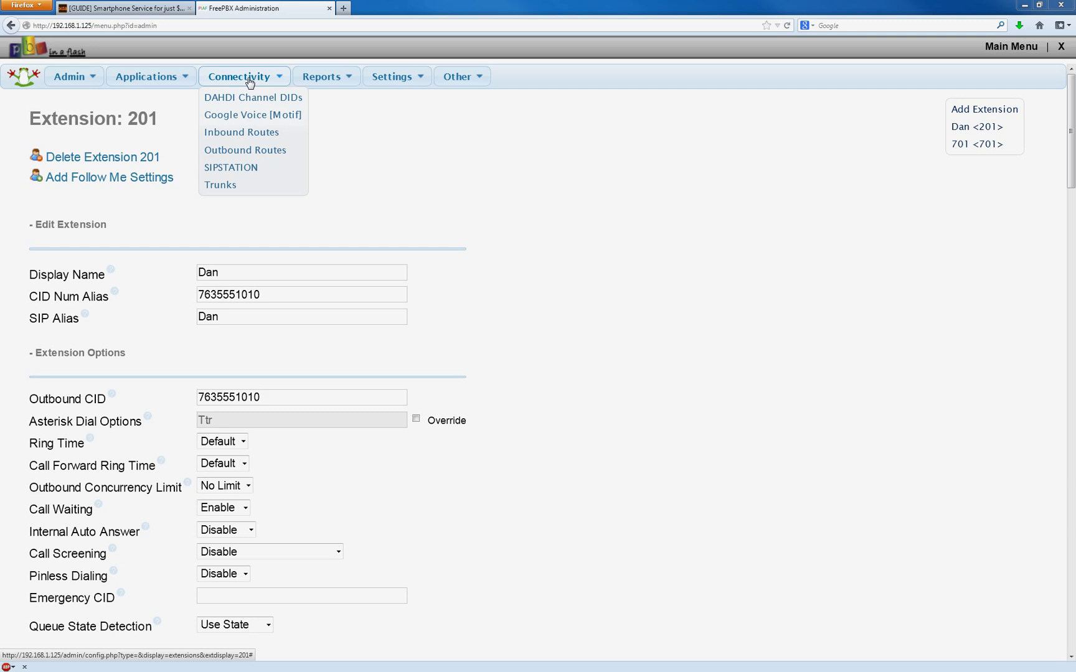
On the Google Voice page, enter the account's username, password and phone number.
click(255, 118)
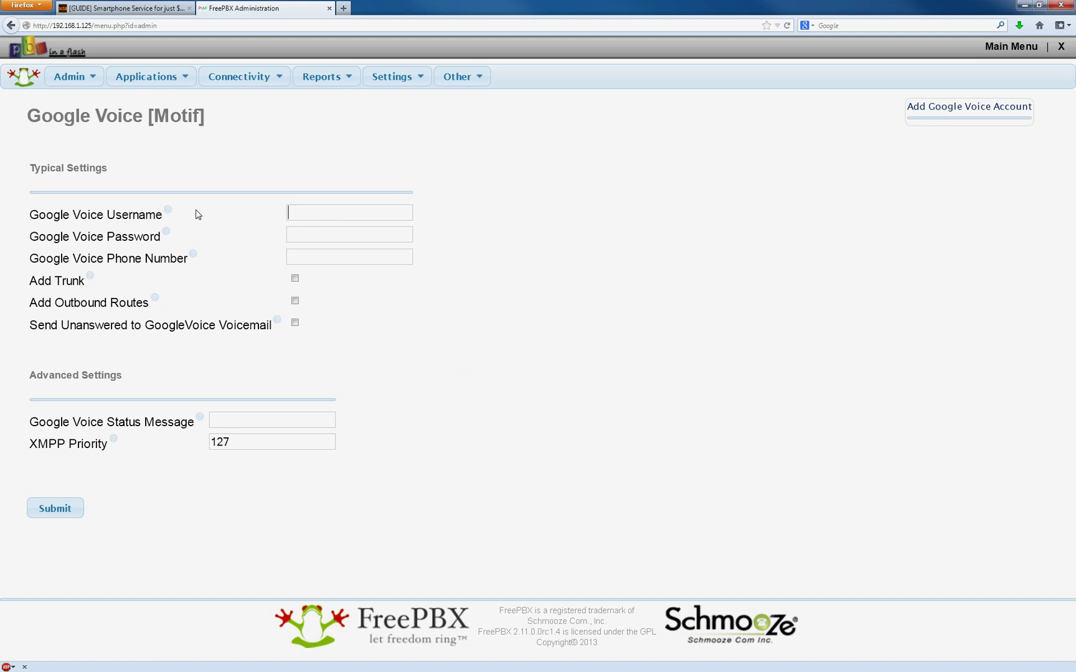
mouse_move(166, 214)
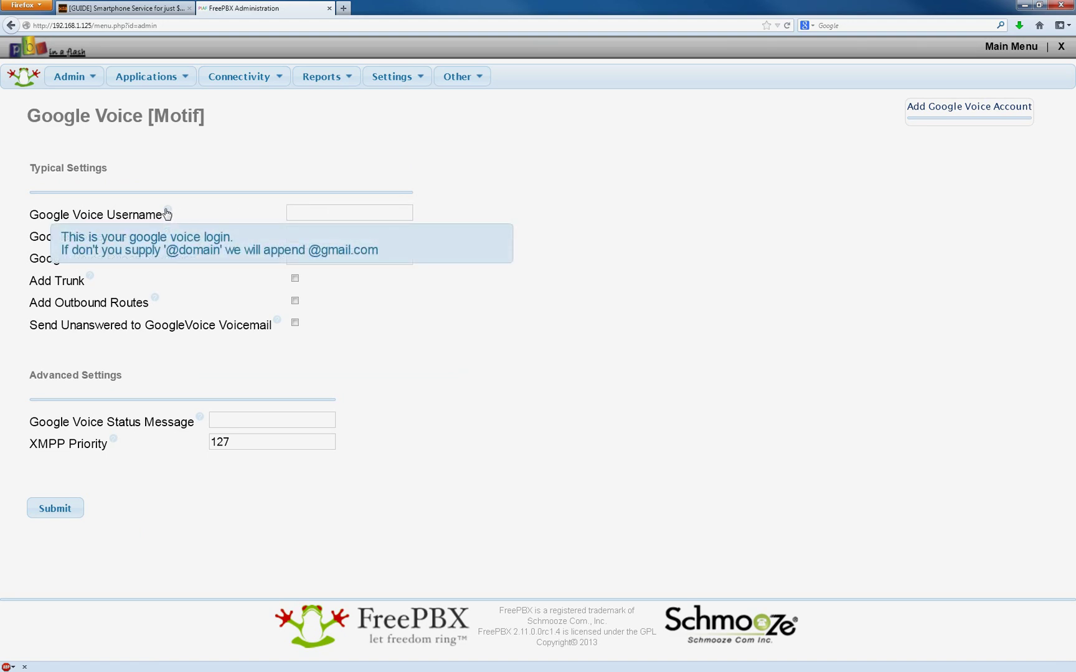
click(328, 211)
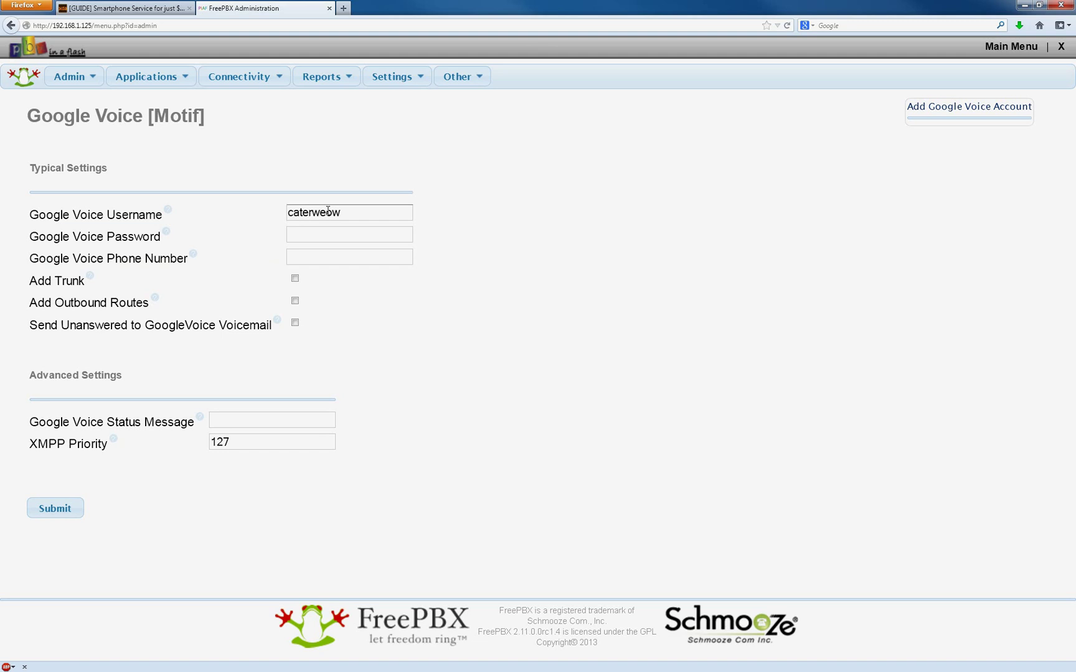
key(Tab)
text(●●●●●●●●●●●)
click(363, 256)
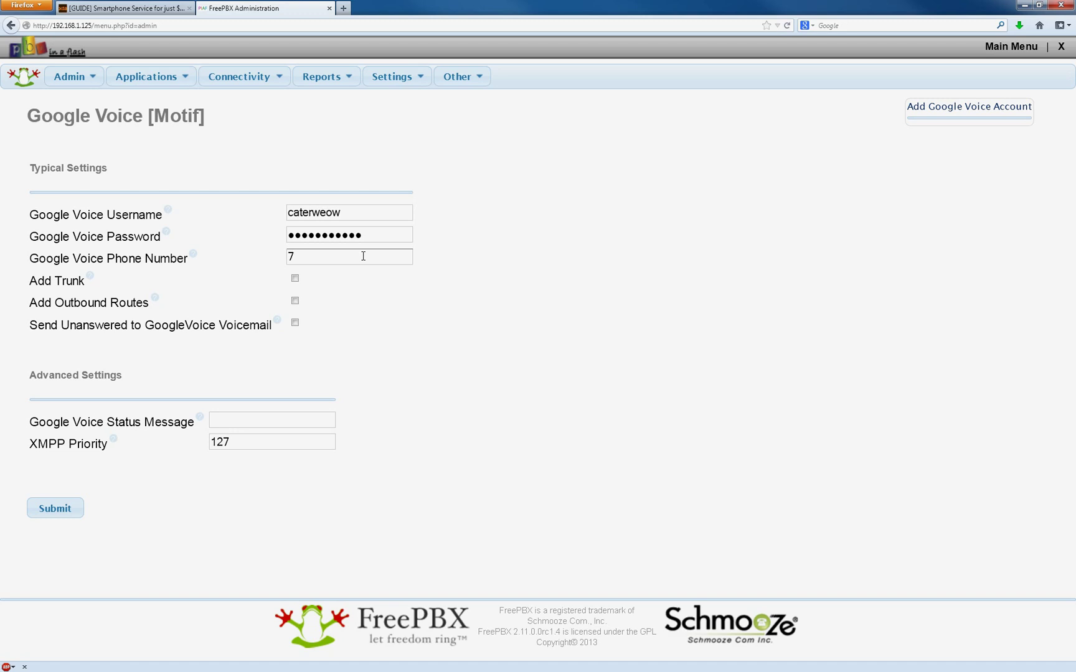
text(7635551010)
drag(355, 254, 285, 256)
click(383, 256)
Enable Add Trunk, Add Outbound Routes and Send Unanswered to Voicemail, then submit the account.
click(295, 279)
click(295, 301)
click(295, 323)
click(66, 509)
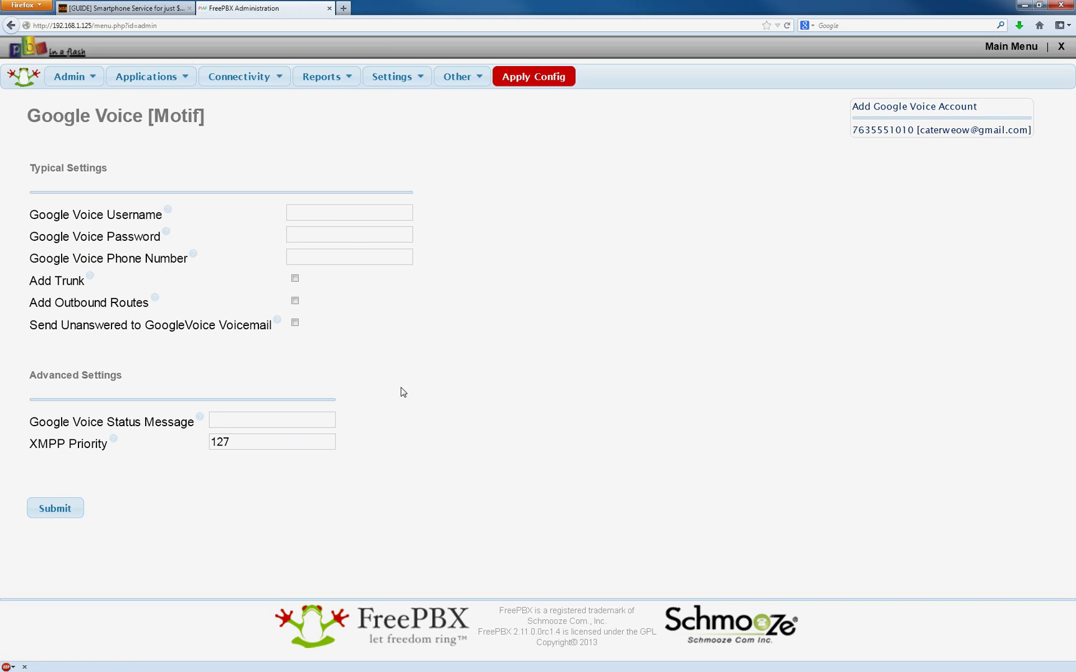
Apply the configuration and view the auto-created Google Voice outbound route.
click(529, 77)
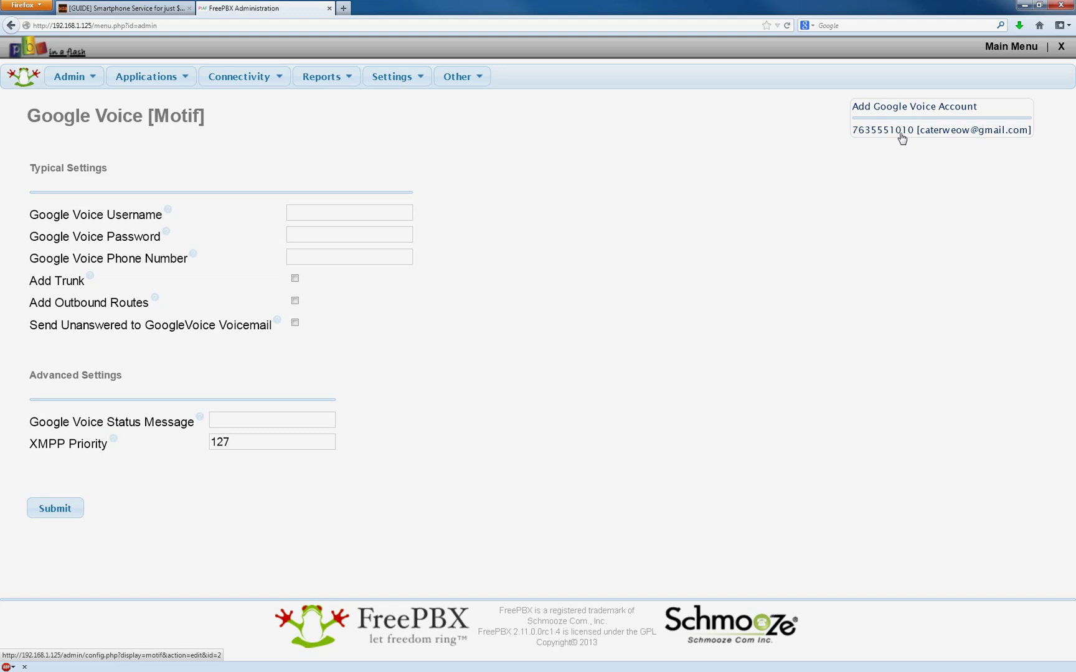
mouse_move(254, 81)
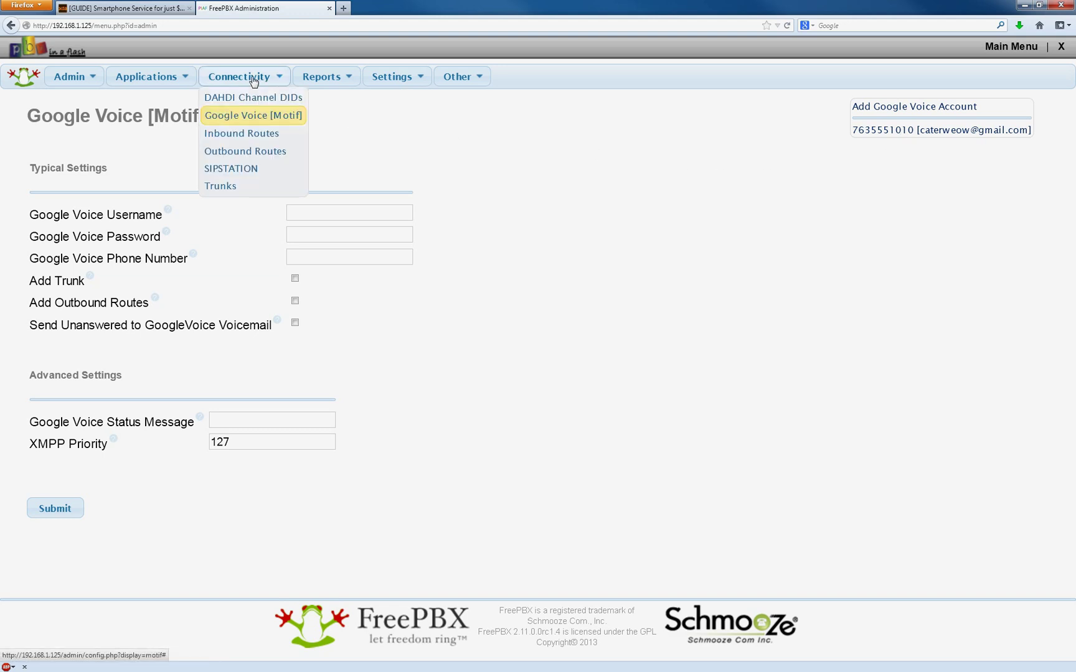
click(257, 134)
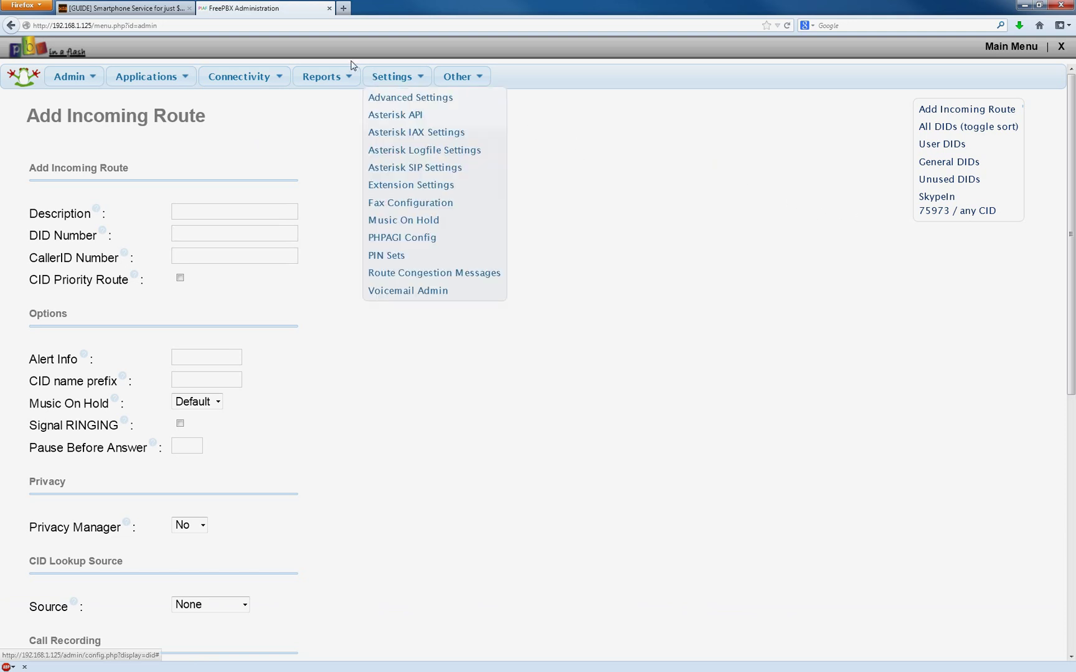
mouse_move(242, 76)
click(264, 150)
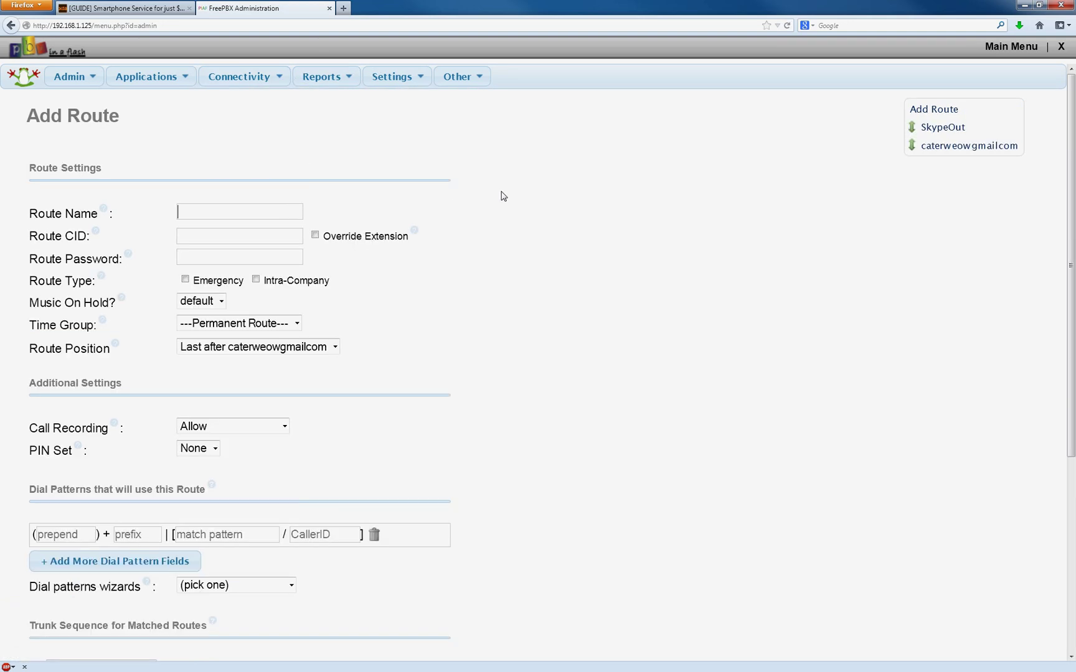
click(945, 149)
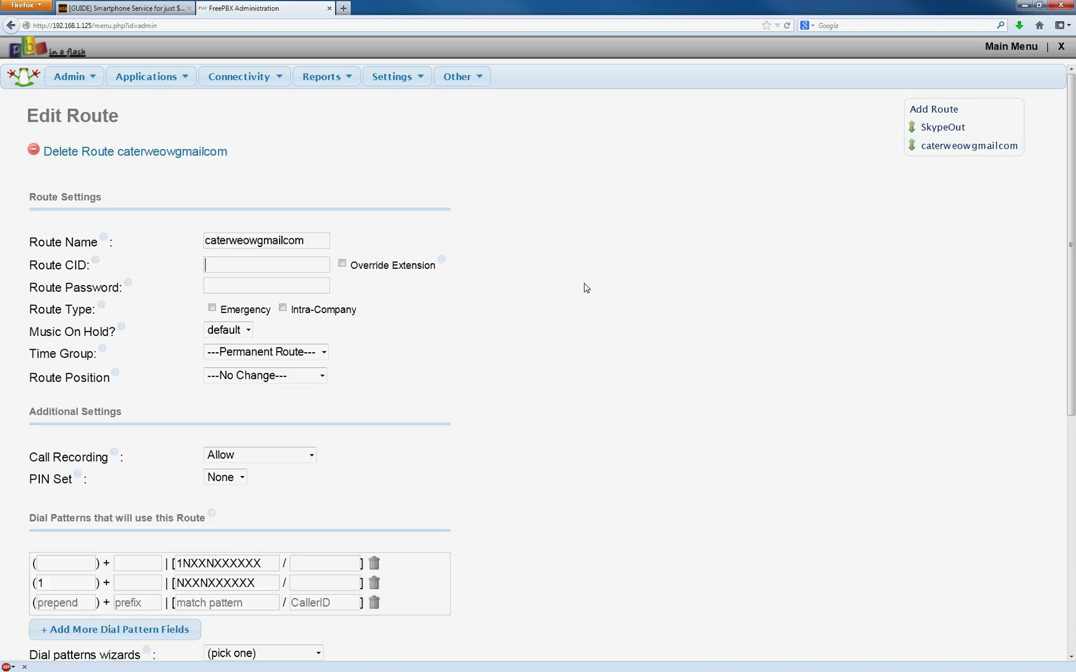
Return to Google Voice settings and open the saved account.
mouse_move(255, 76)
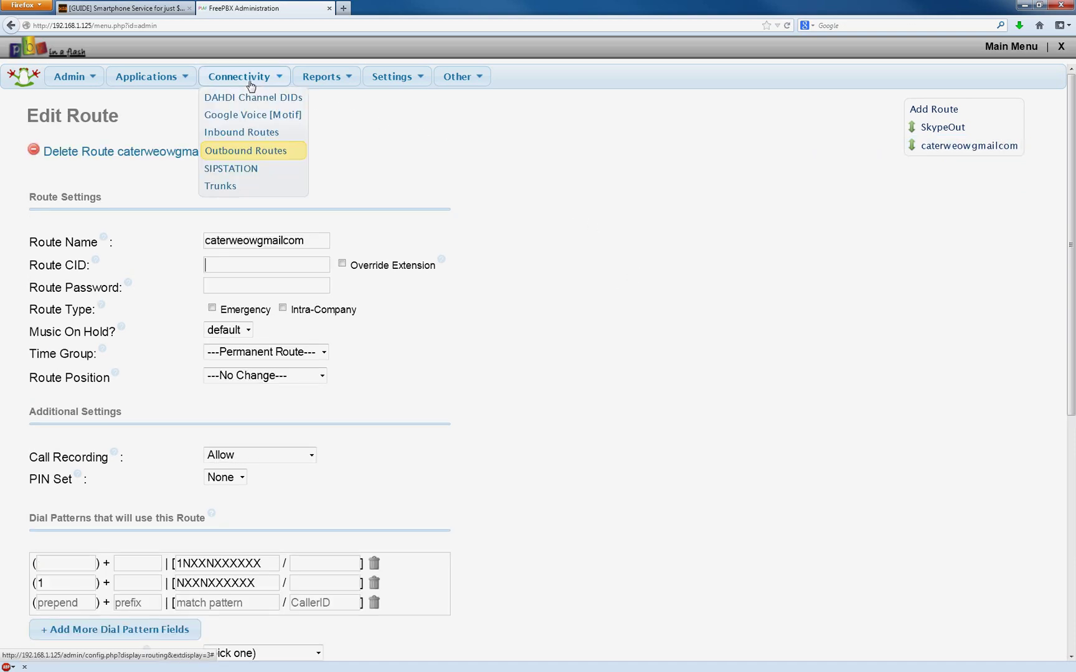
click(253, 116)
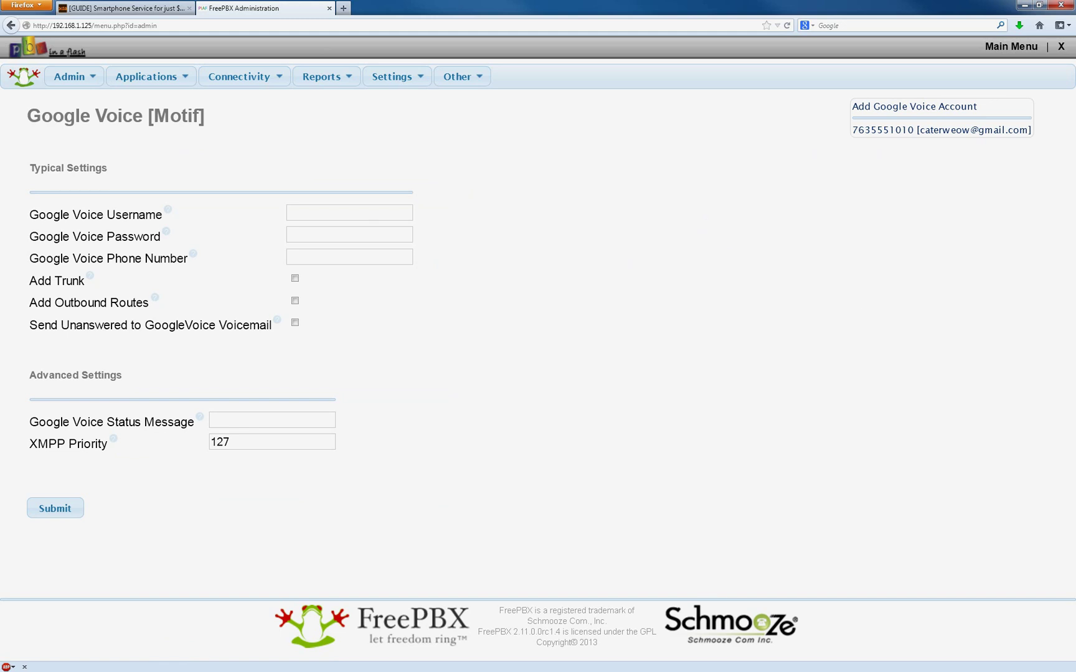
click(891, 136)
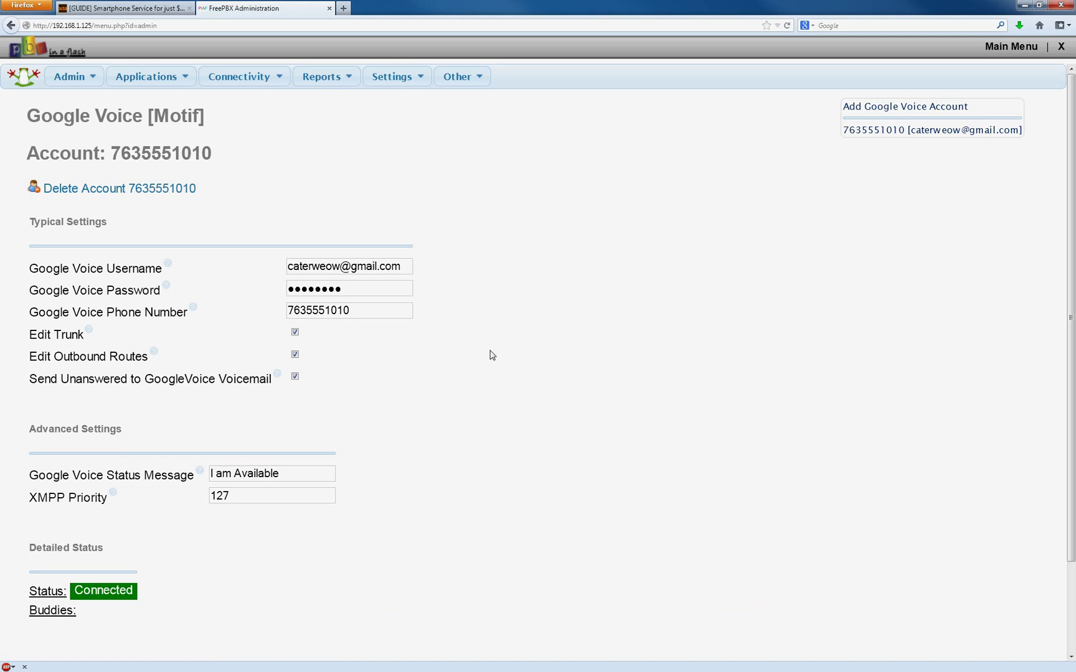
Inspect the saved account's stored password field and its Connected status.
double_click(328, 286)
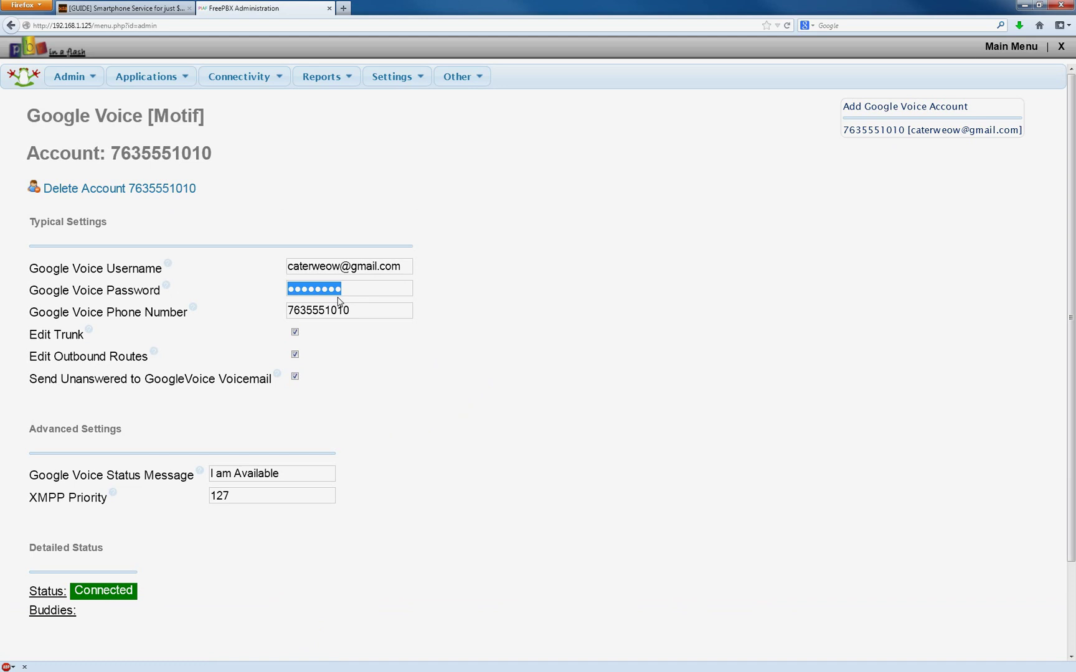
click(495, 301)
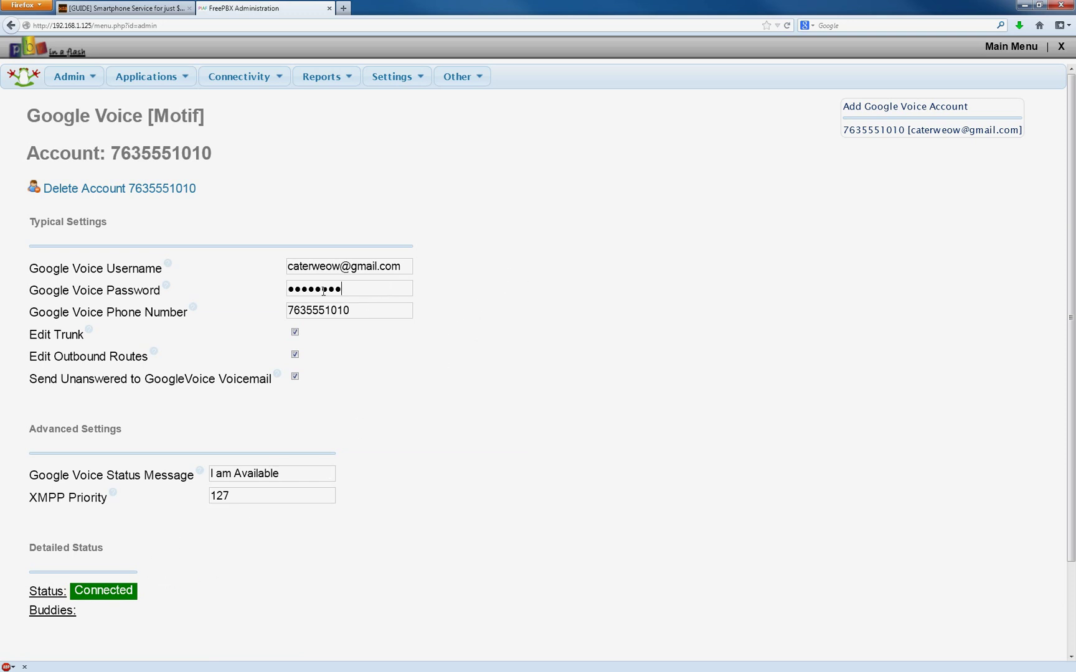
drag(309, 289, 494, 294)
click(494, 294)
mouse_move(259, 83)
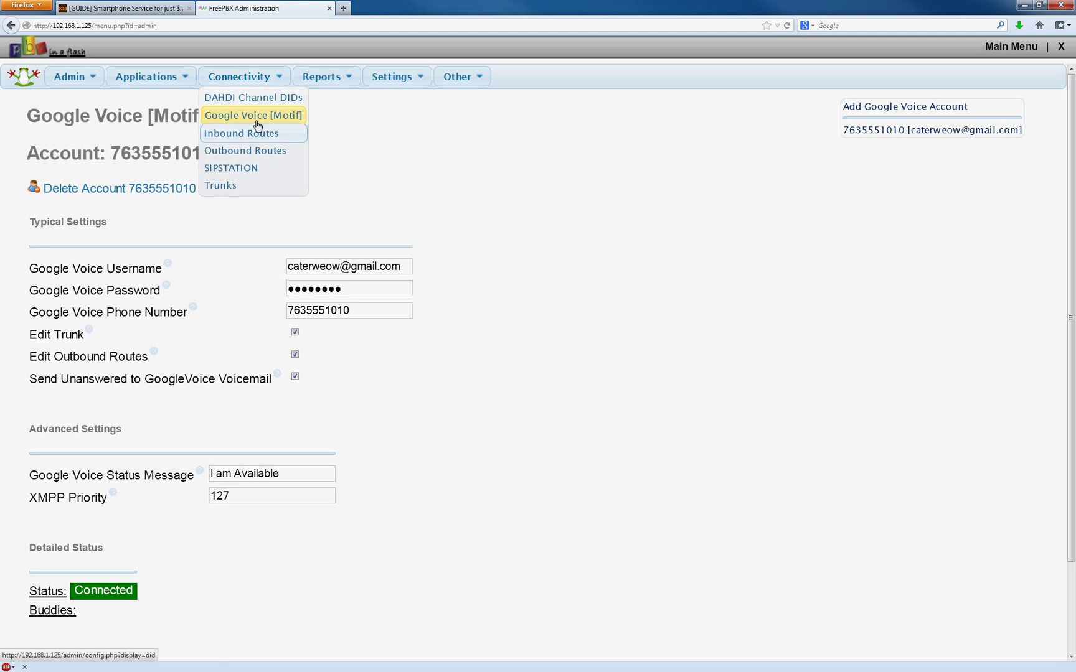
Open the Google Voice outbound route and set its Call Recording to Never.
click(260, 156)
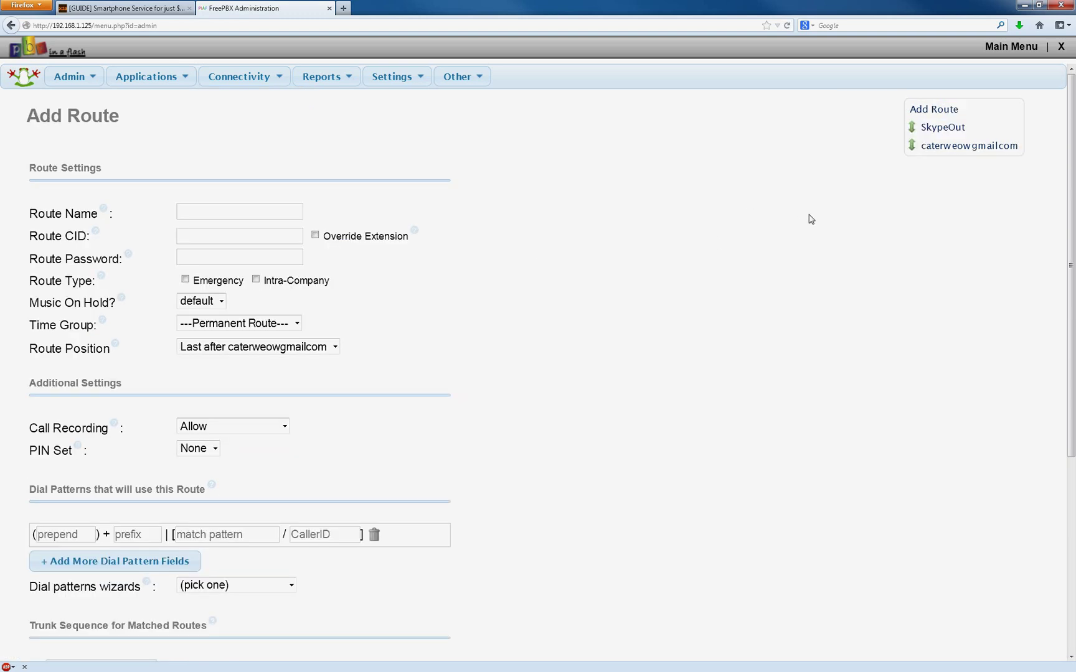
click(931, 146)
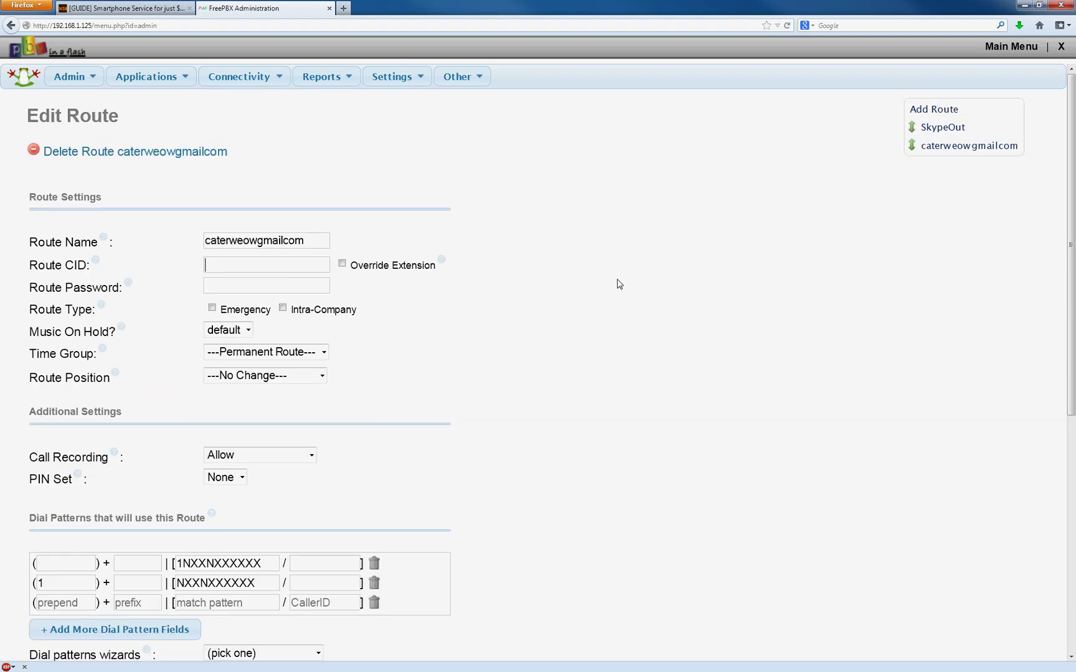
drag(323, 239, 206, 241)
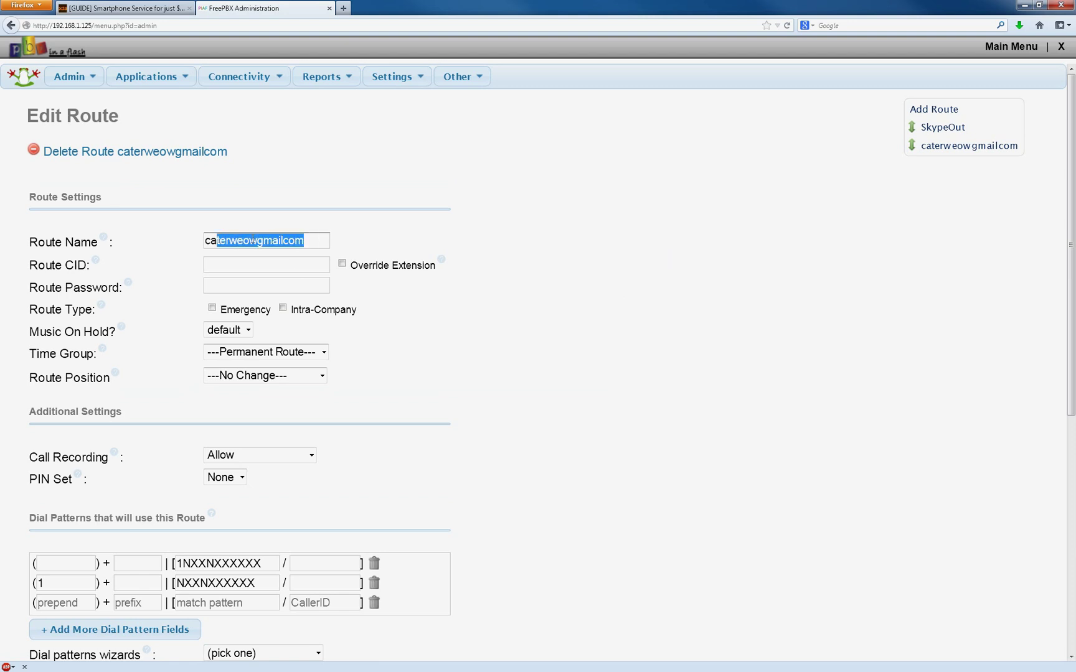
click(569, 243)
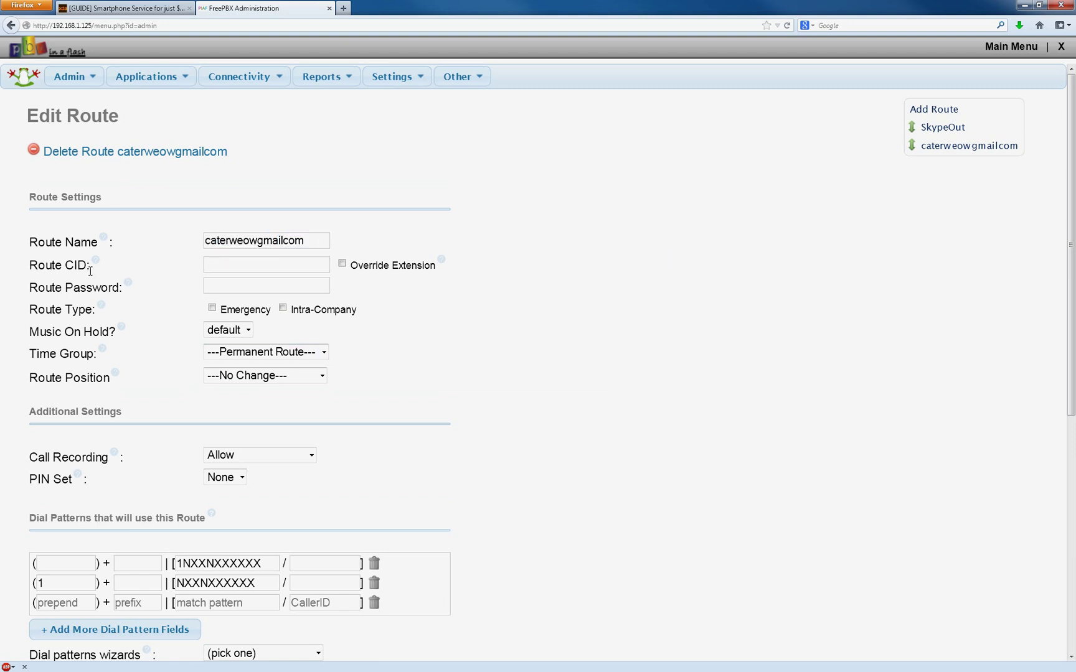
scroll(586, 328, down, 3)
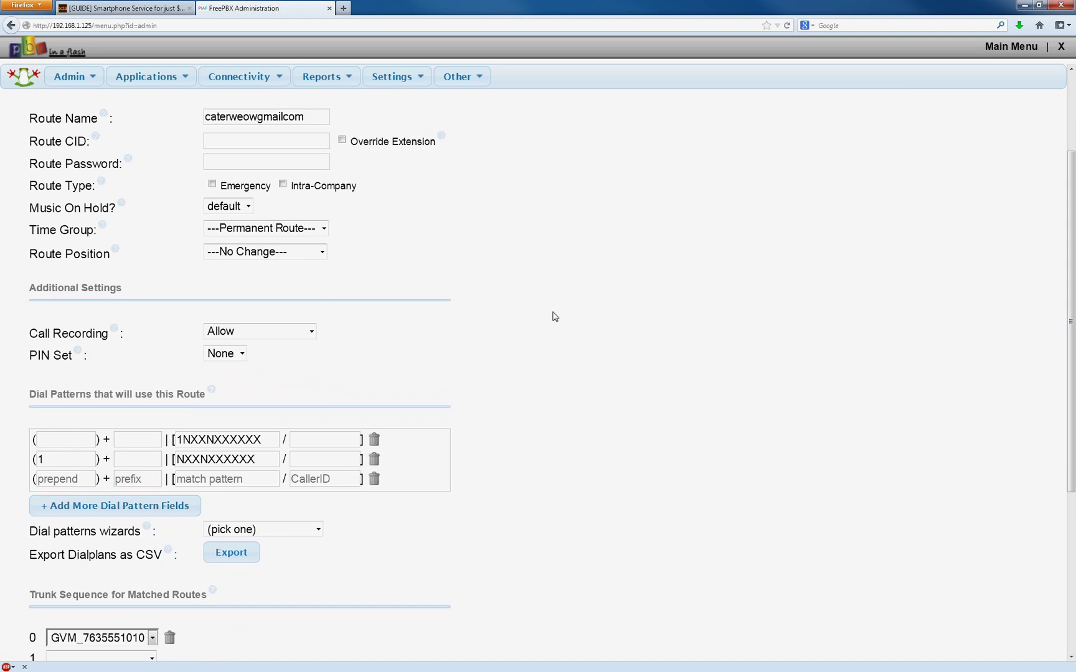
click(243, 330)
click(277, 381)
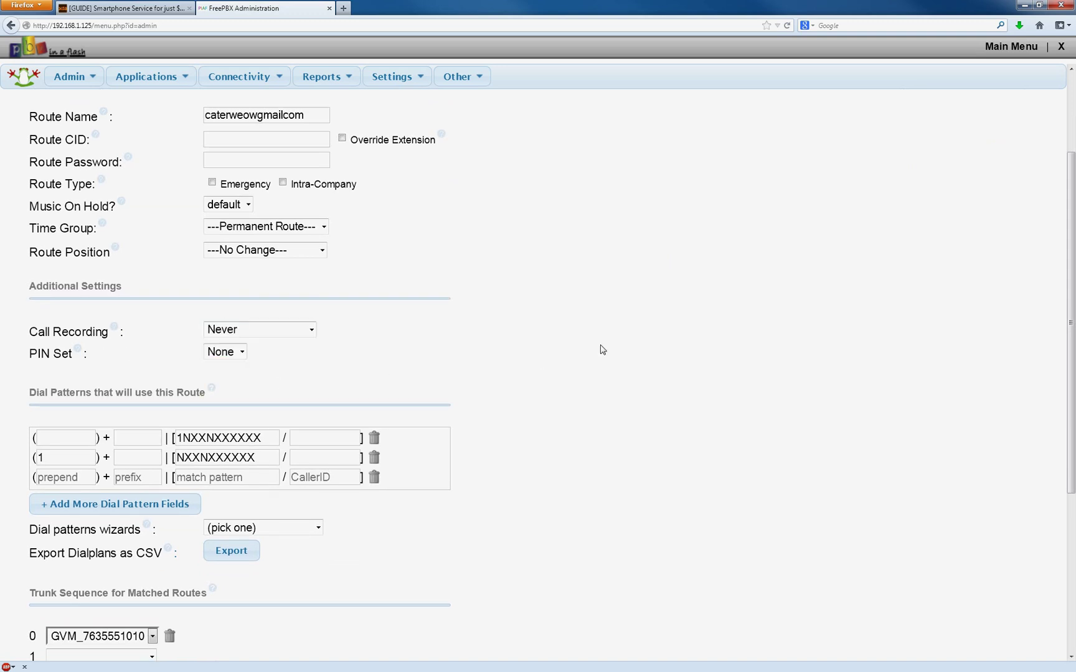
scroll(602, 348, down, 3)
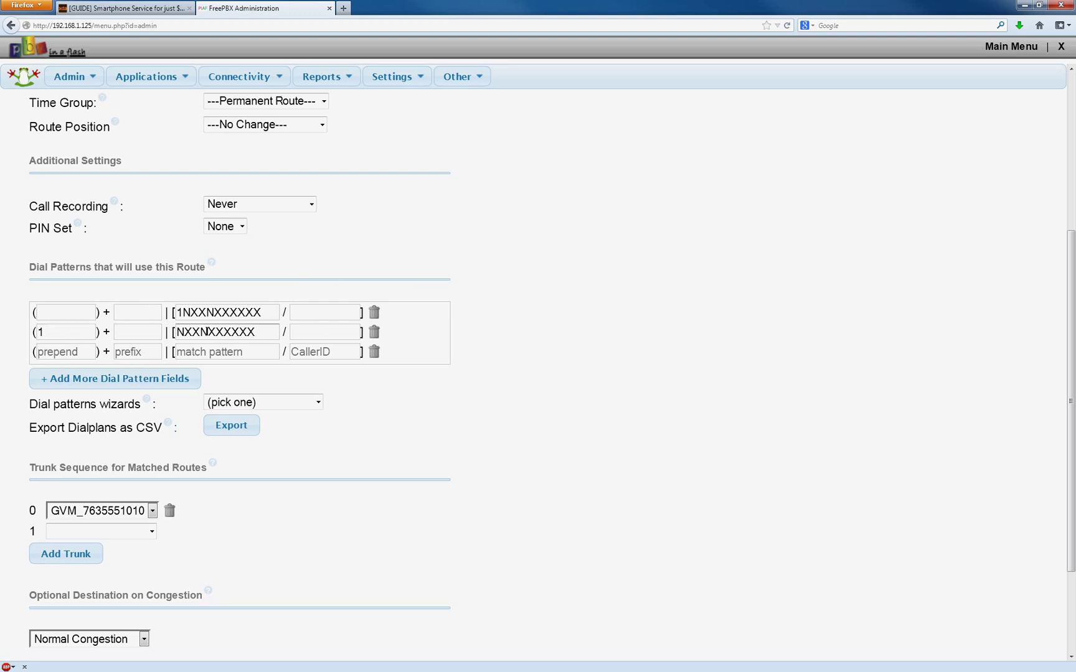
Inspect the existing dial patterns and leave a single empty third pattern row.
drag(183, 332, 257, 332)
click(251, 313)
click(265, 332)
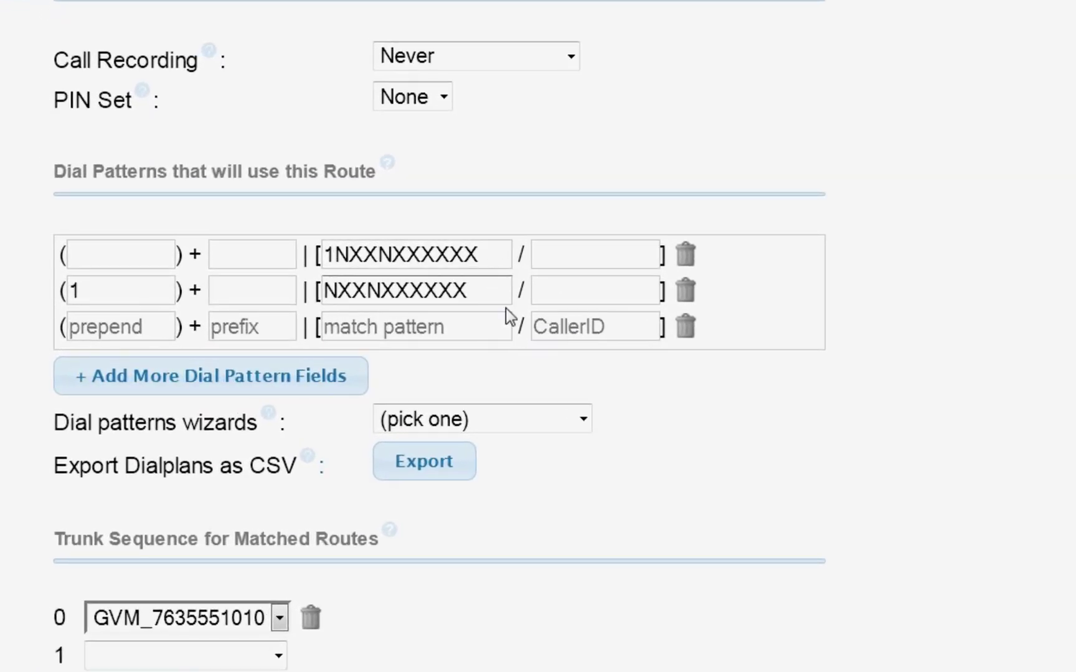
click(312, 387)
click(313, 422)
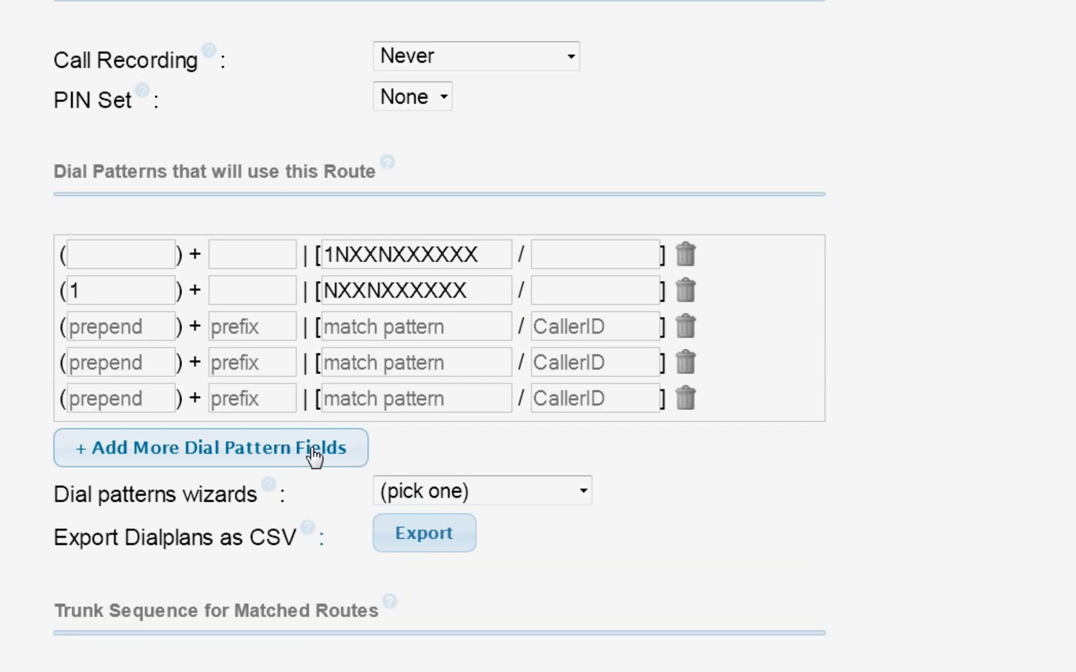
click(313, 457)
click(686, 429)
click(685, 404)
click(684, 371)
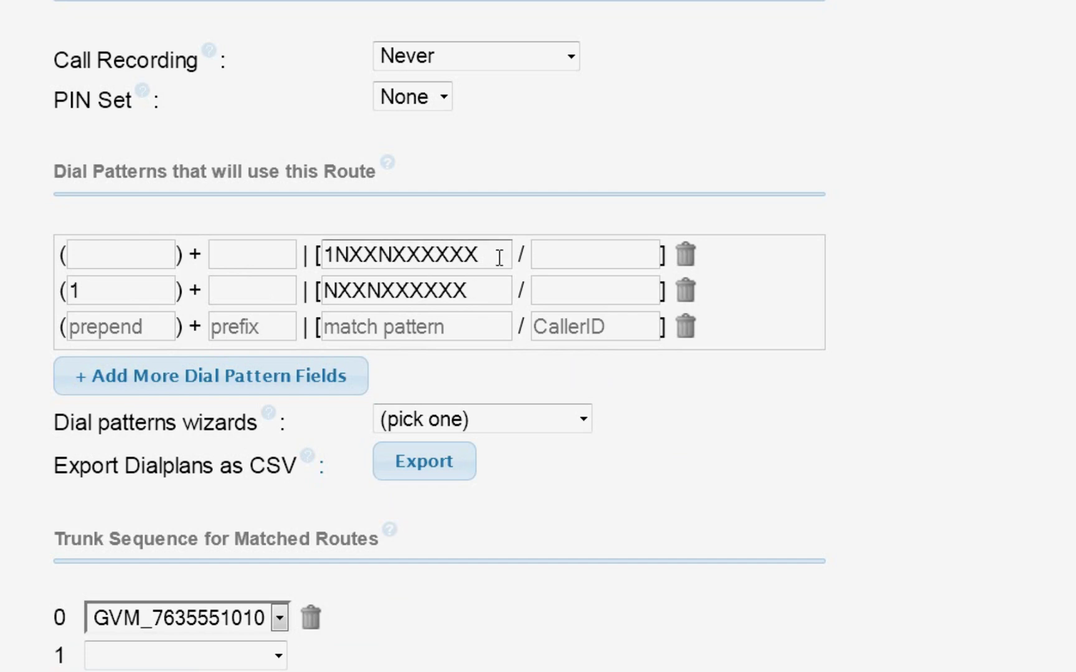
Copy 1NXXNXXXXXX into the third match pattern and prefix it with +.
drag(499, 255, 318, 254)
key(ctrl+c)
click(421, 327)
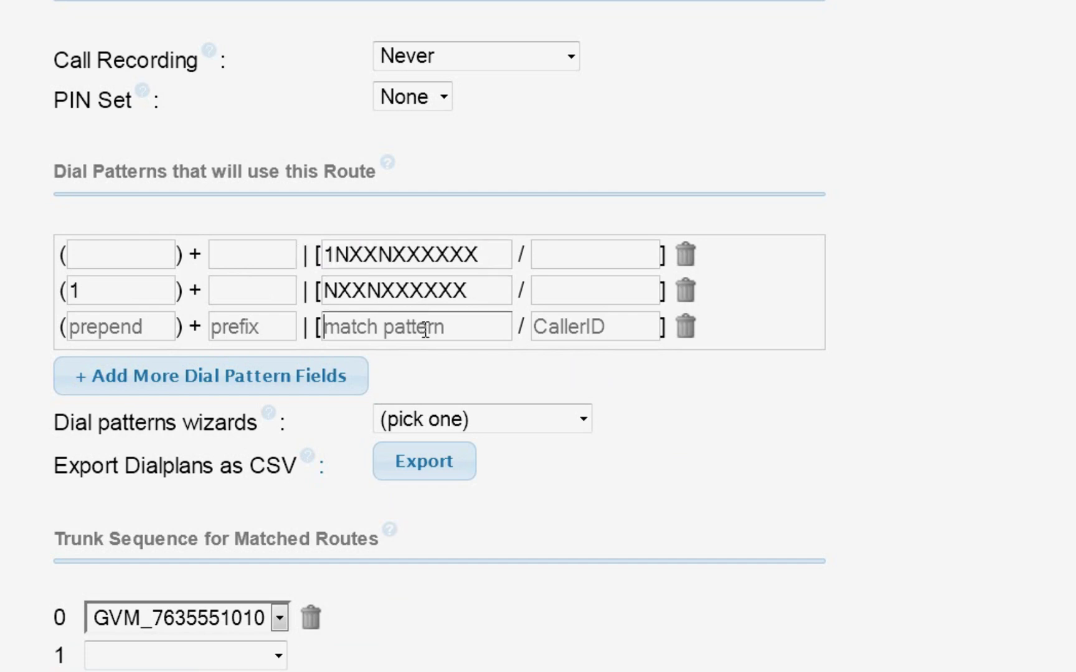
key(ctrl+v)
key(Left)
key(Left)
key(Left)
key(Left)
key(Left)
key(Left)
key(Left)
key(Left)
key(Left)
key(Left)
key(Left)
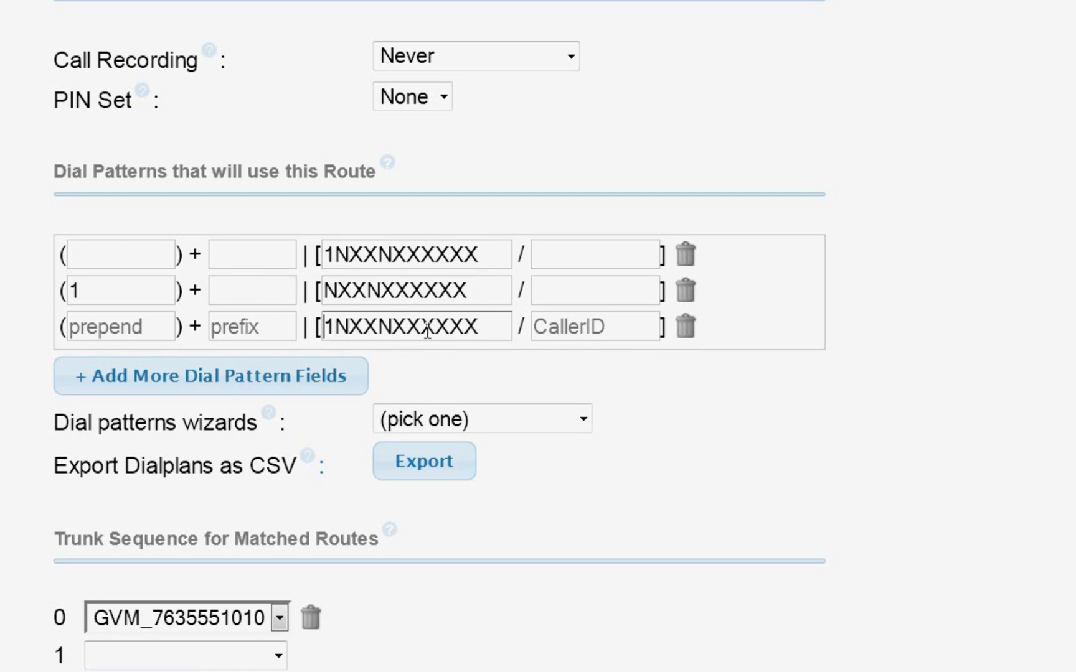
text(+)
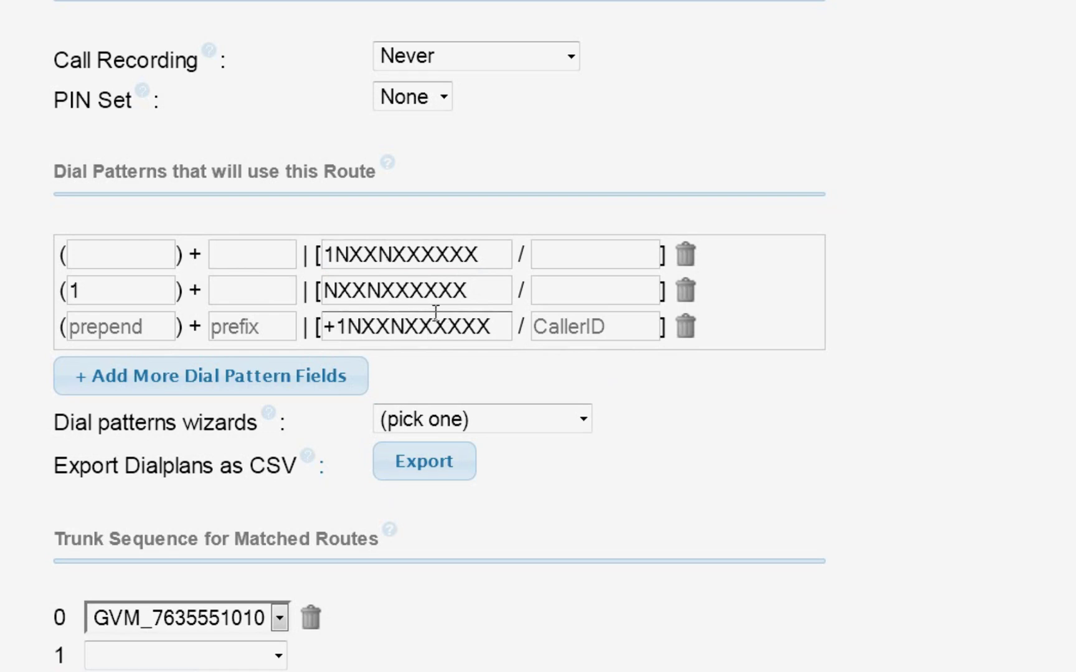
Enter the Google Voice number as the CallerID on all three dial patterns.
click(585, 252)
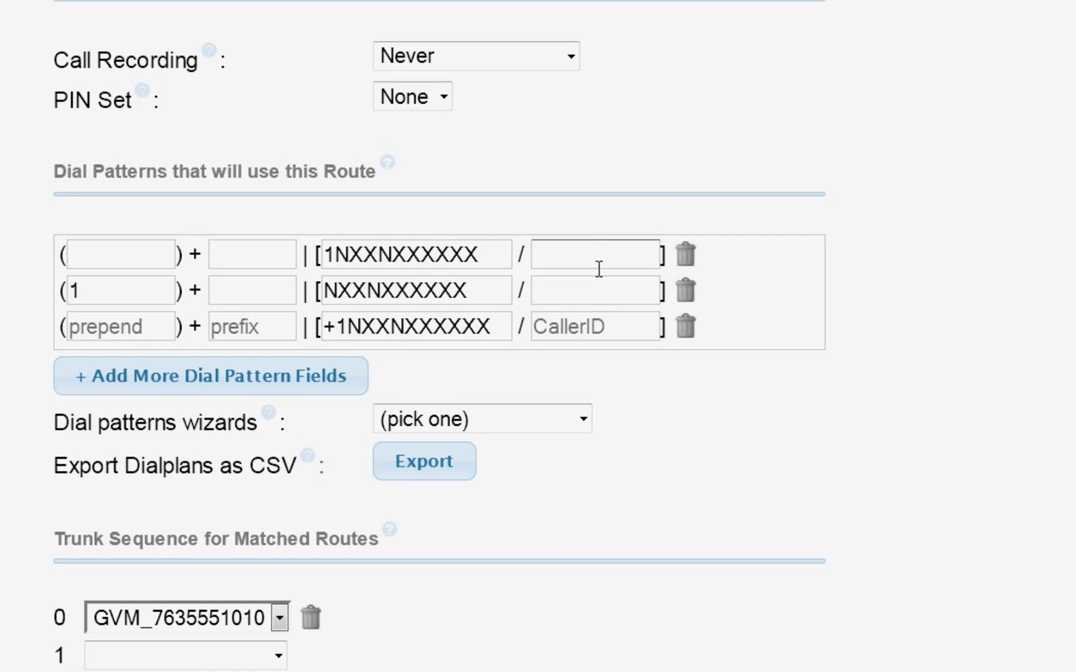
click(604, 293)
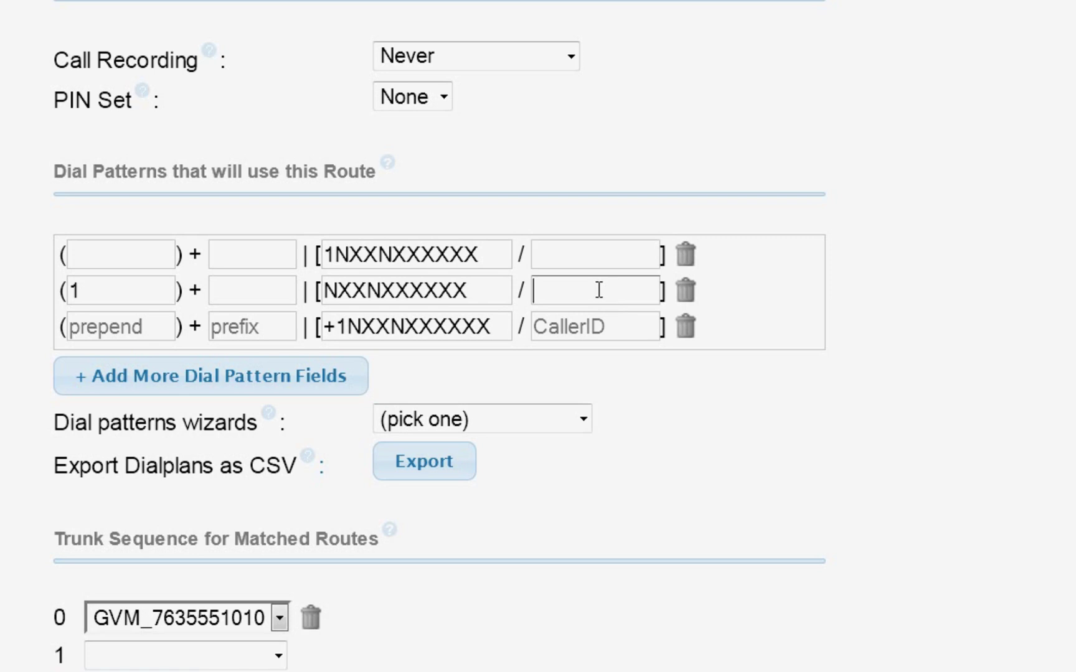
click(595, 262)
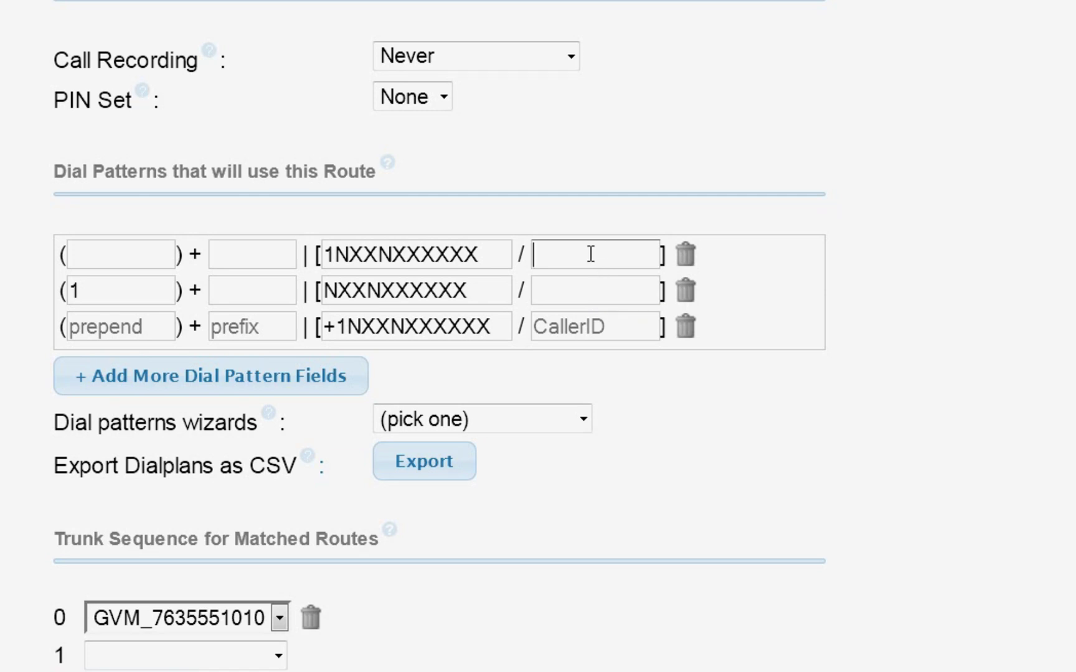
text(7635551010)
double_click(588, 254)
key(ctrl+c)
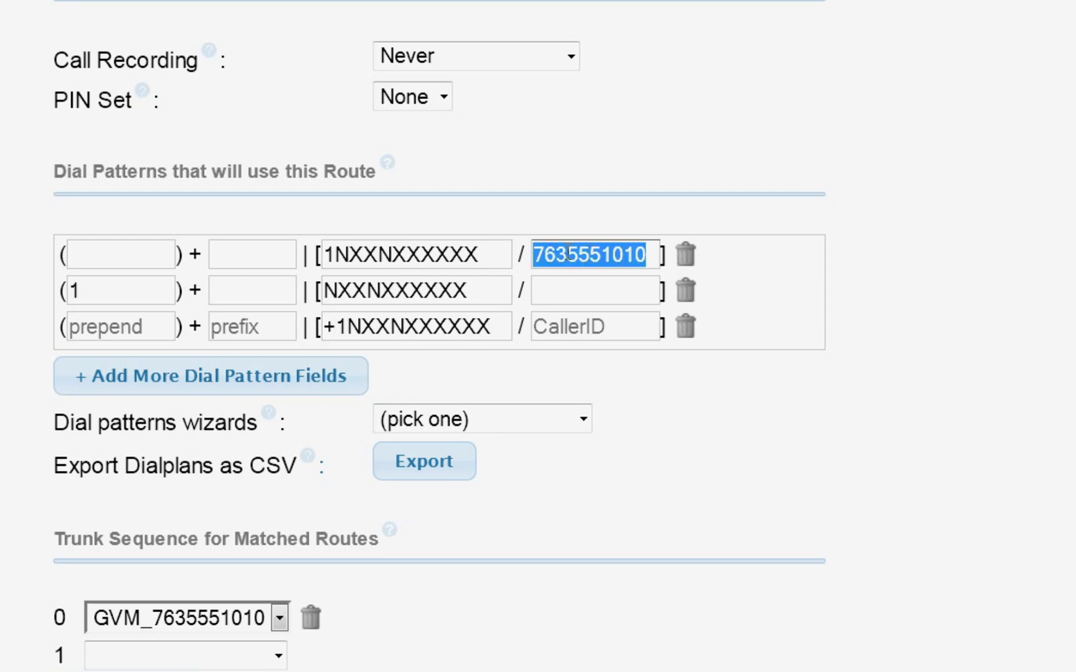
click(557, 291)
key(ctrl+v)
click(585, 326)
key(ctrl+v)
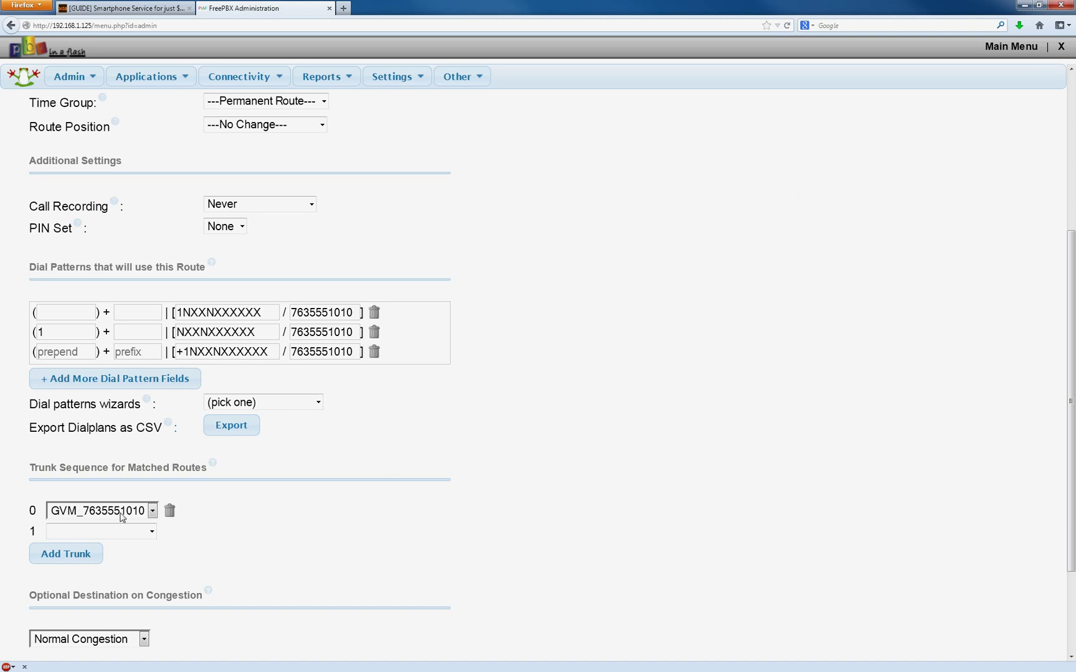
Keep the GVM trunk as the route's trunk, submit the route, and apply the configuration.
click(152, 511)
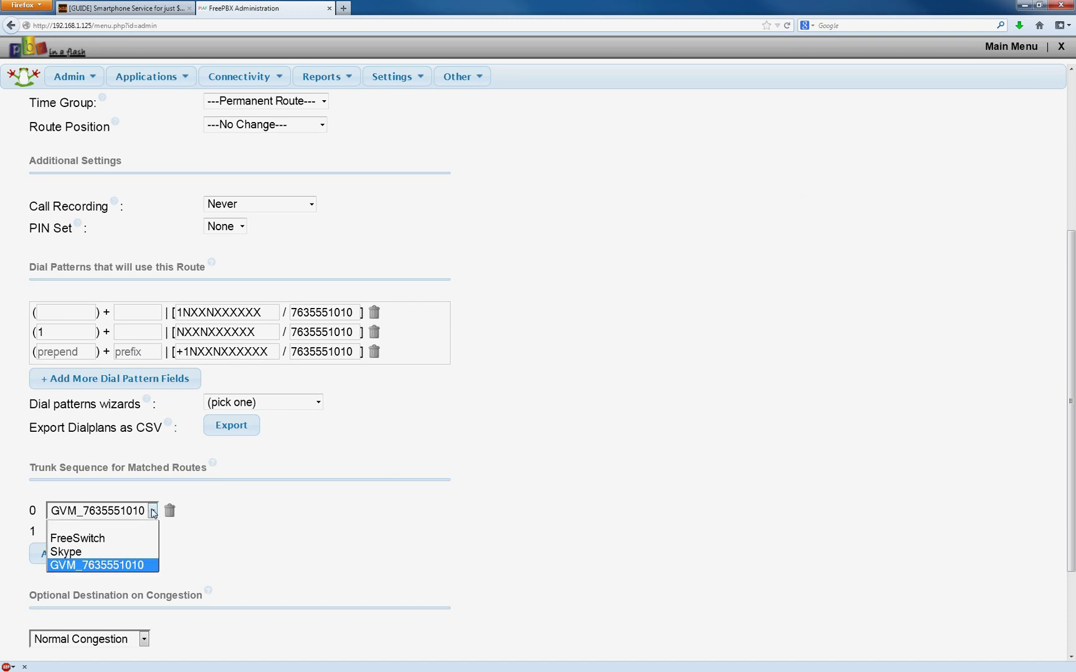
click(152, 512)
click(152, 511)
click(152, 511)
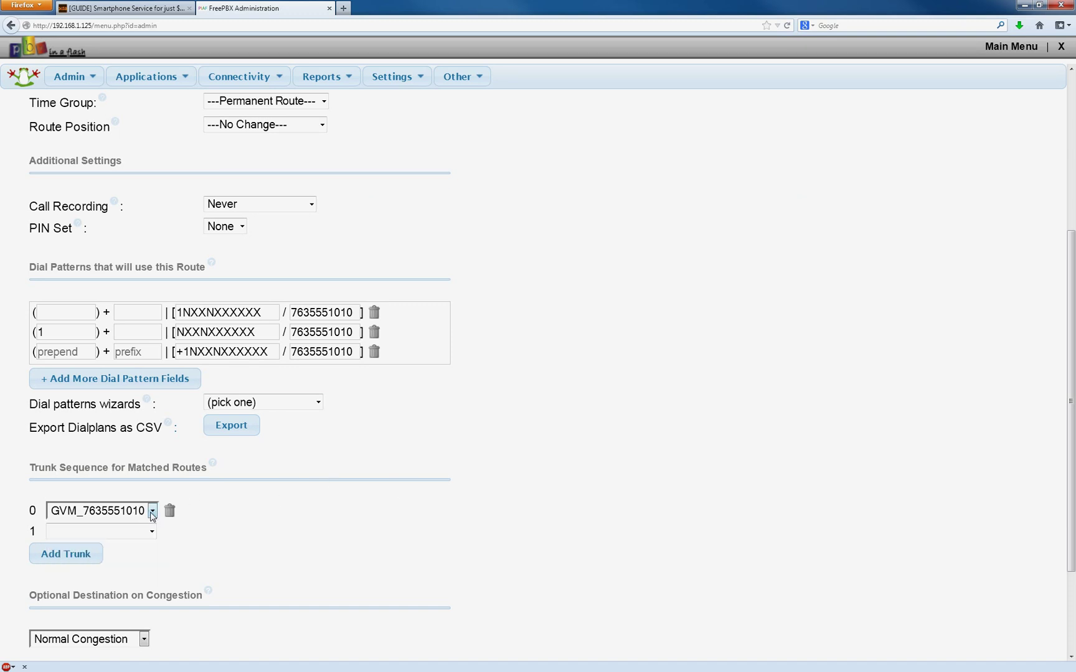
scroll(554, 453, down, 3)
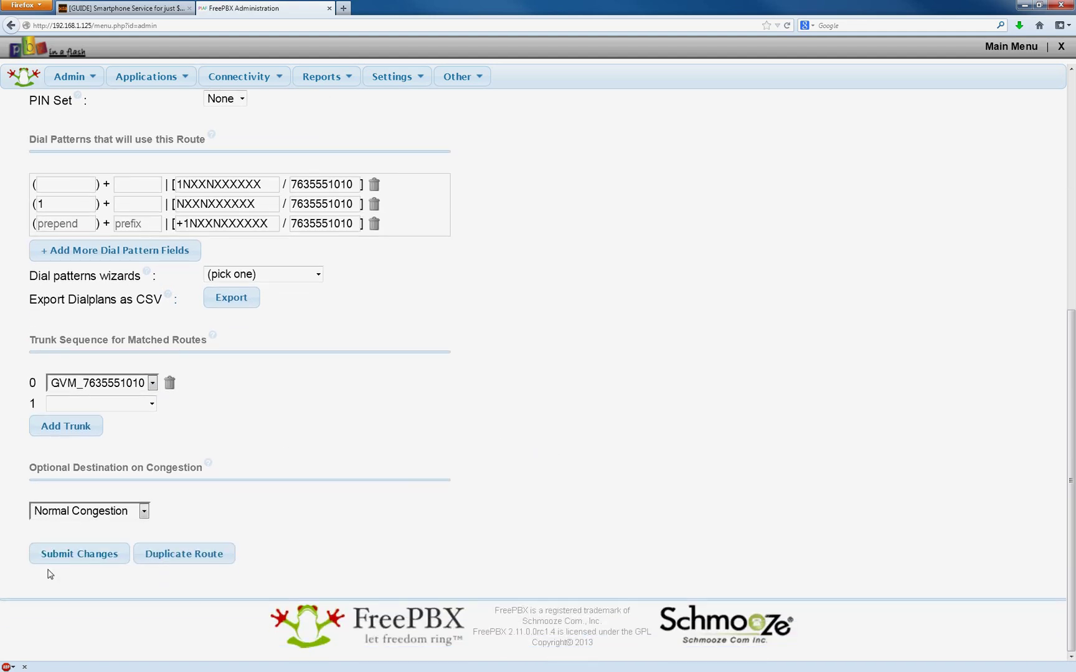
click(78, 554)
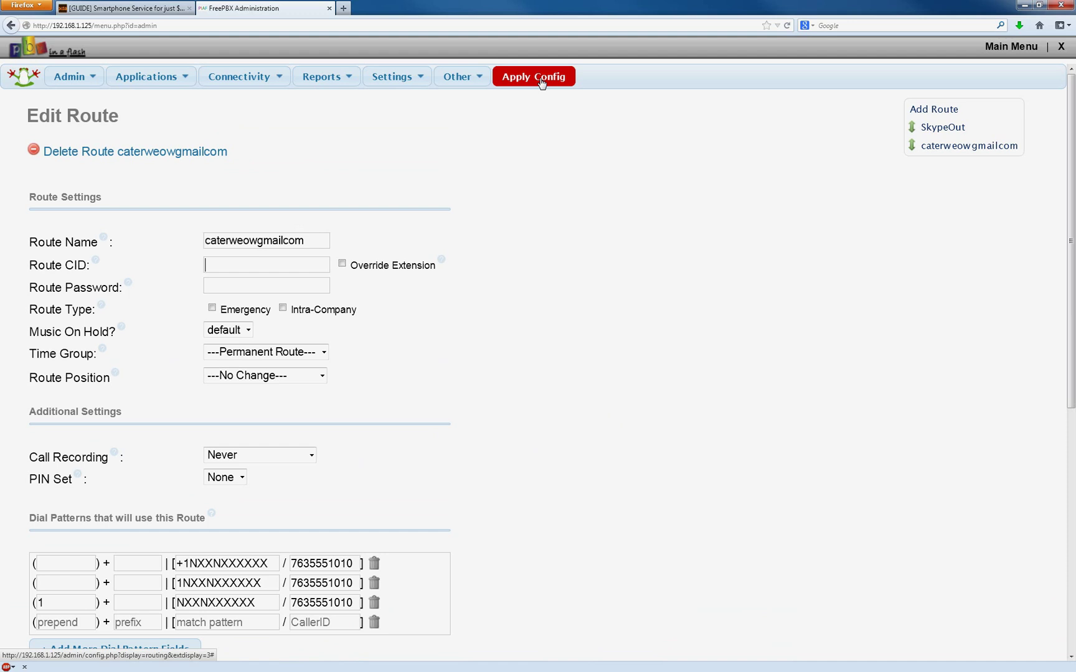
click(539, 78)
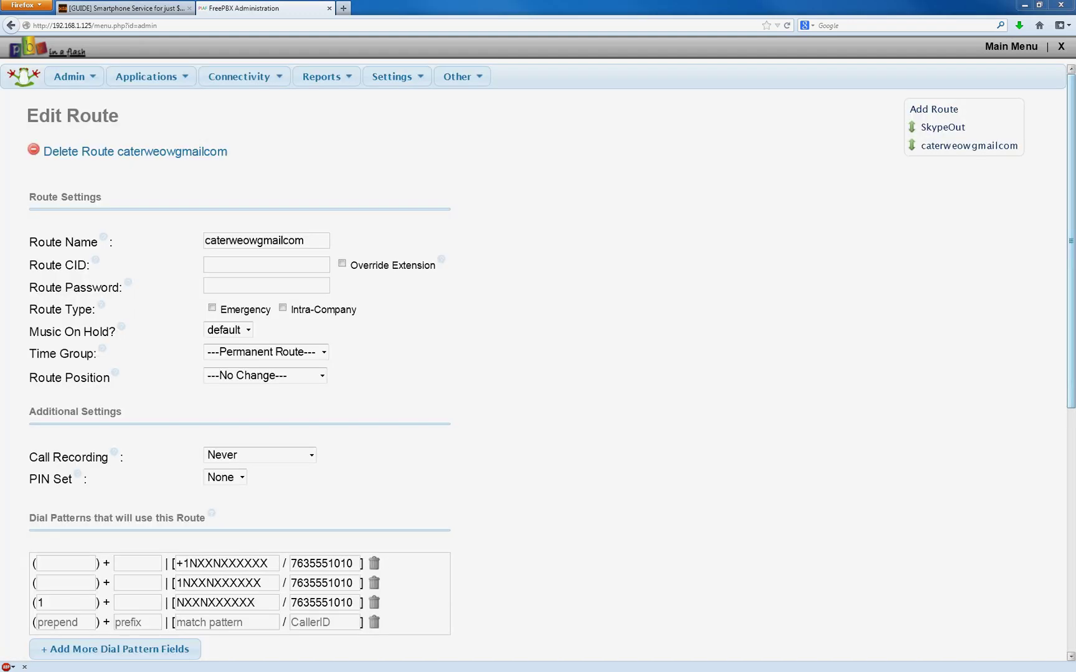
Start a new inbound route with the Google Voice number as its DID.
mouse_move(261, 79)
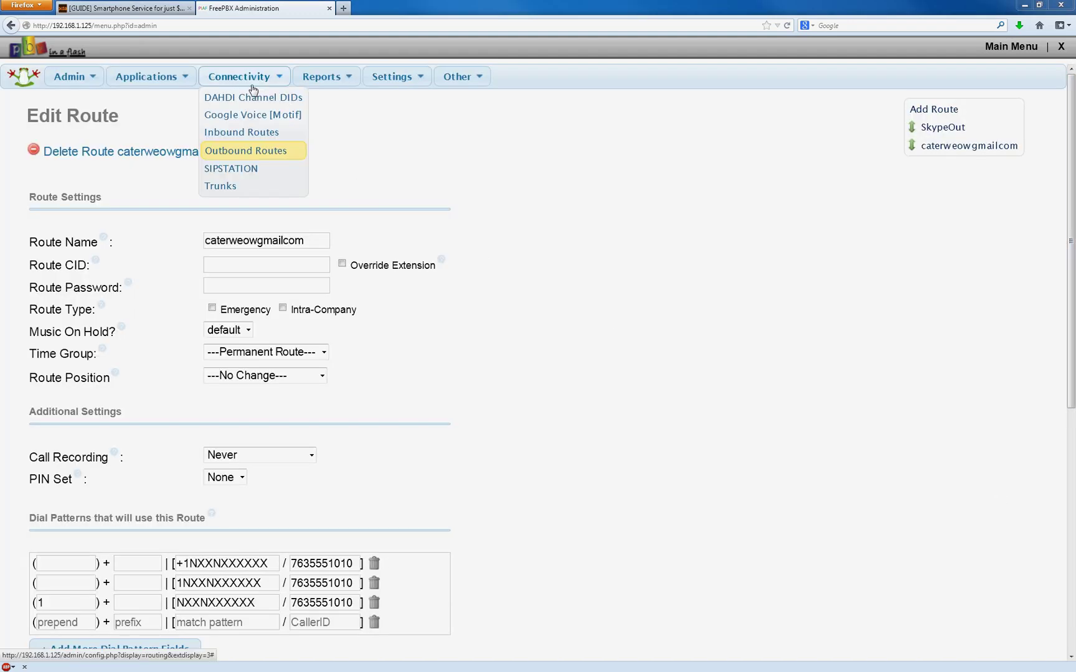
click(259, 140)
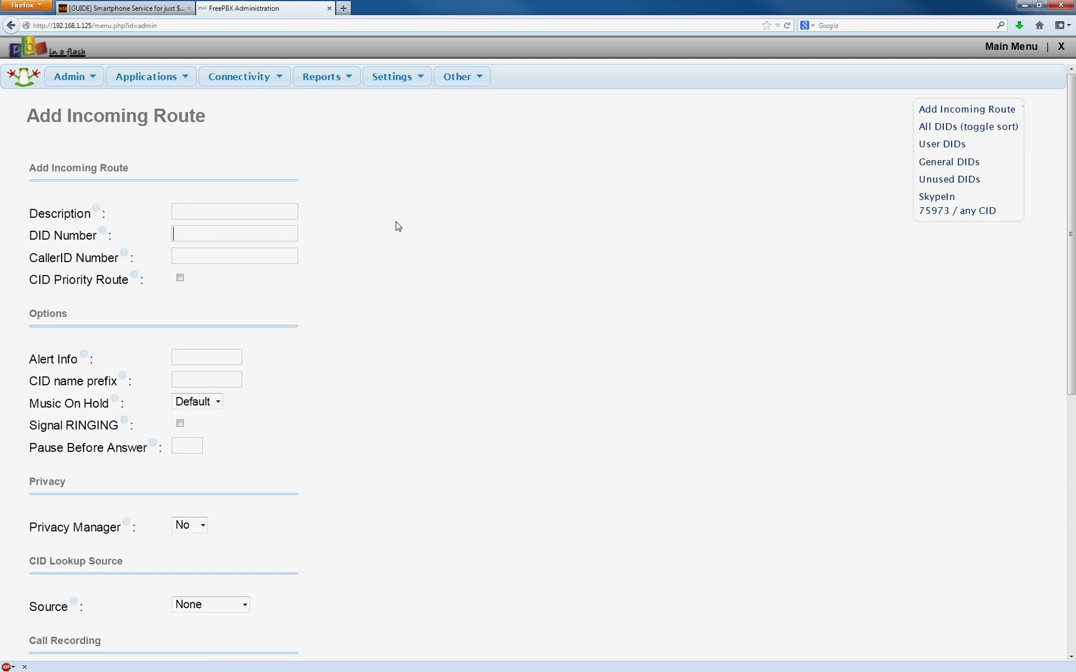
click(216, 234)
key(Down)
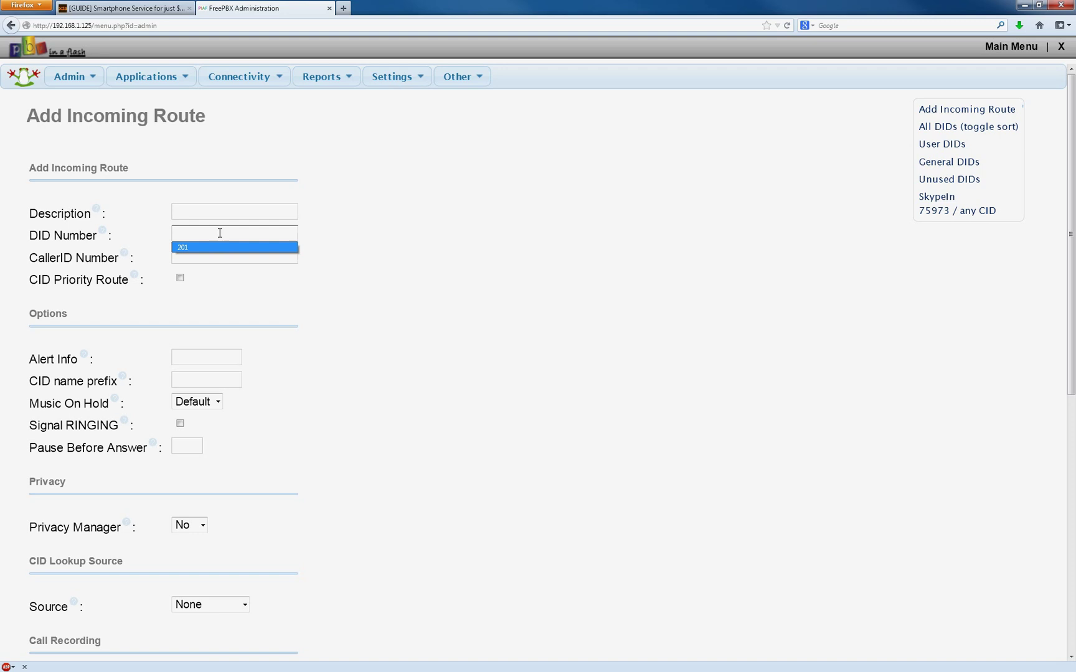
key(Escape)
text(786)
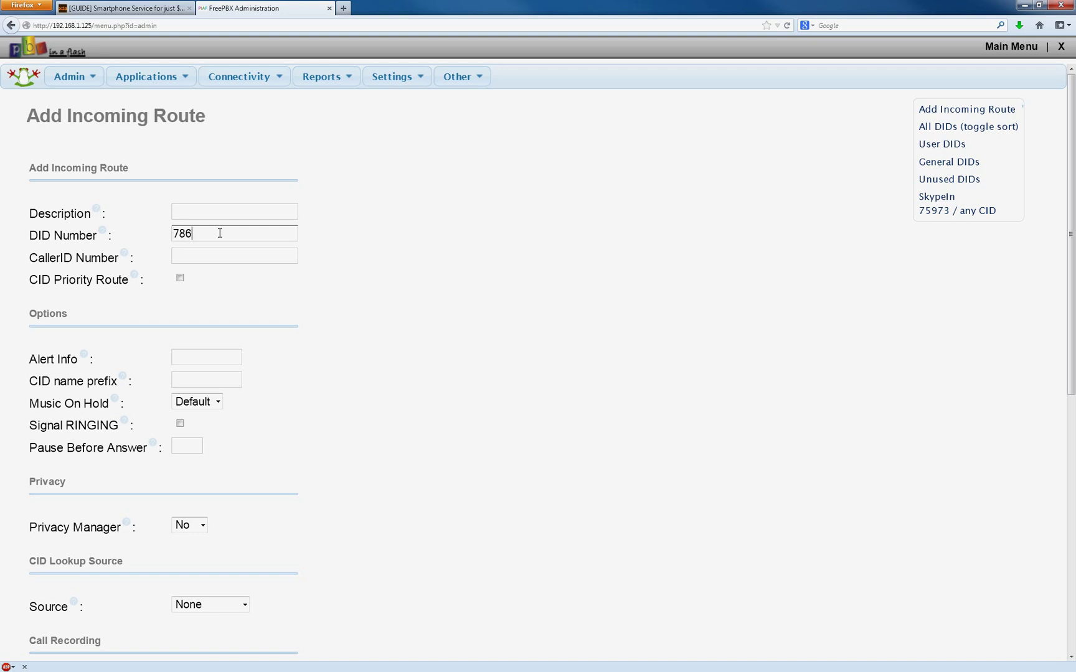
key(BackSpace)
key(BackSpace)
text(635551010)
Enable CID Superfecta lookup for the inbound route.
scroll(399, 260, down, 4)
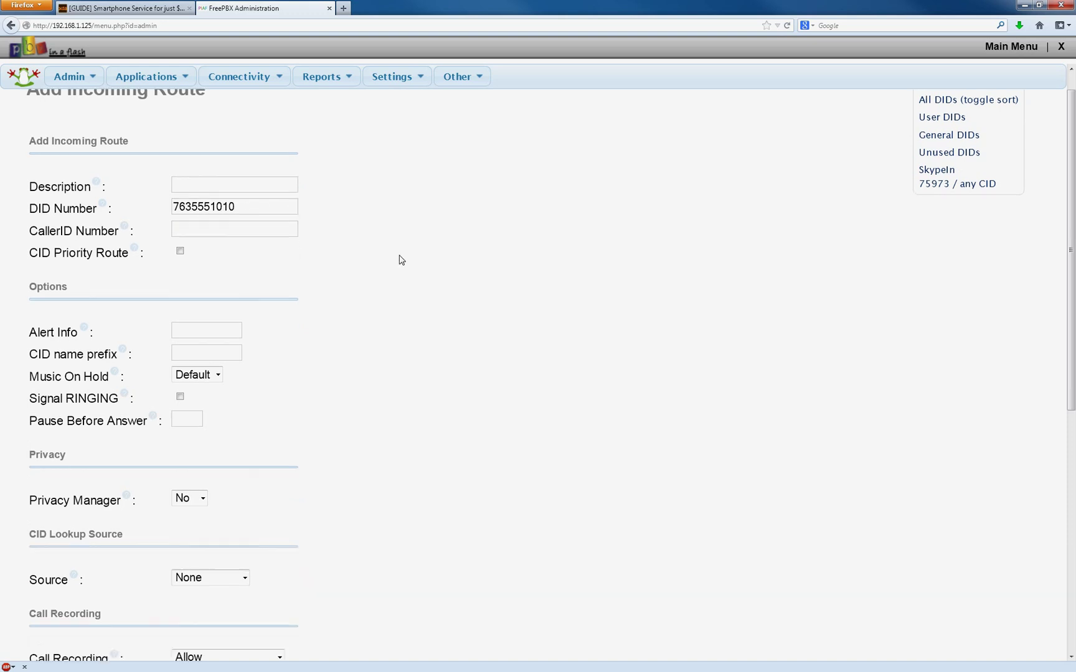
scroll(398, 259, up, 4)
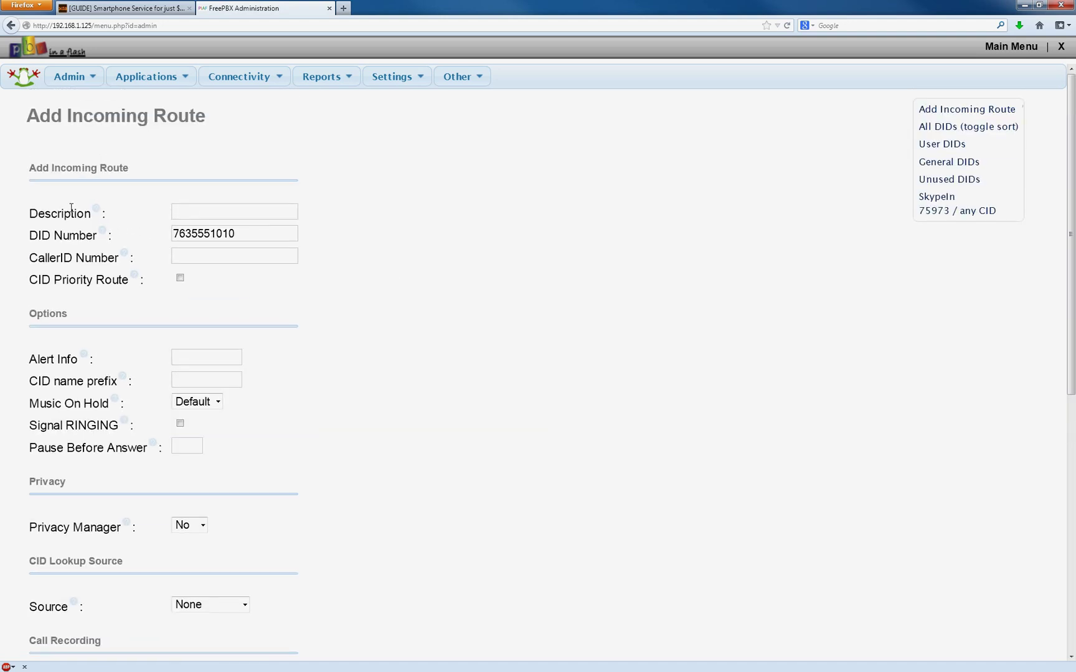
scroll(423, 300, down, 2)
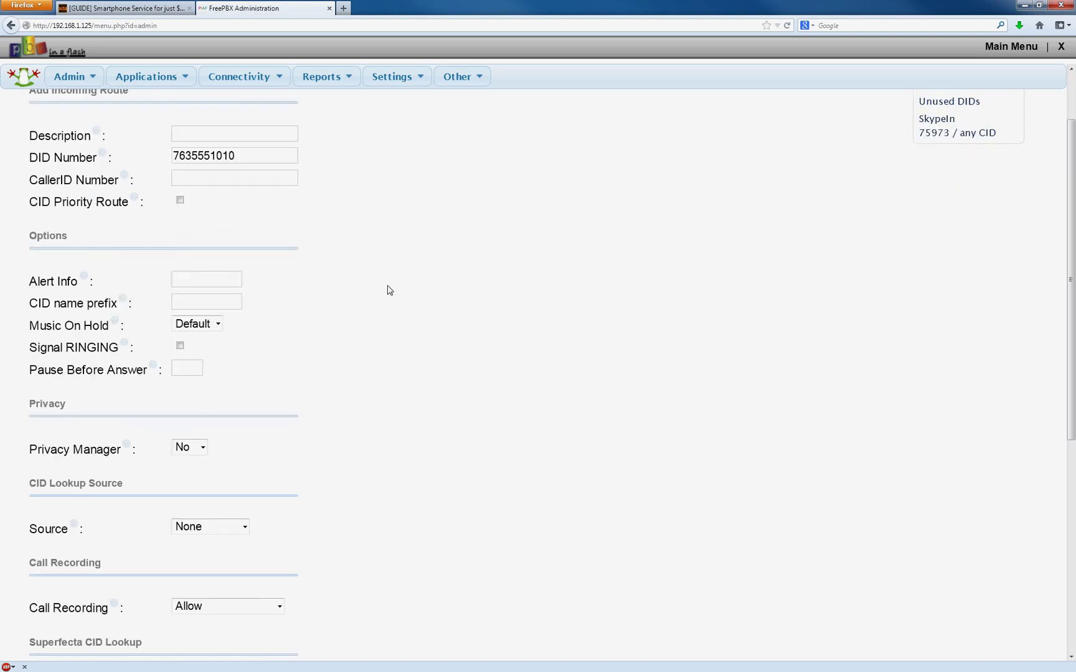
scroll(389, 290, down, 8)
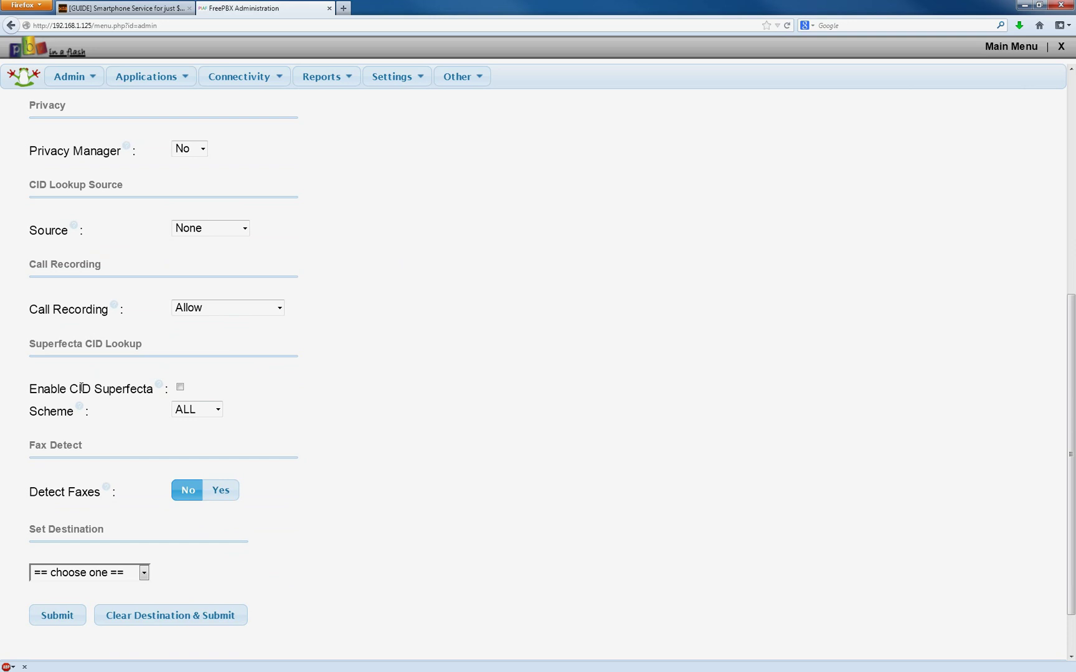
click(179, 387)
Set the inbound route's destination to Extensions <201>.
scroll(401, 396, down, 2)
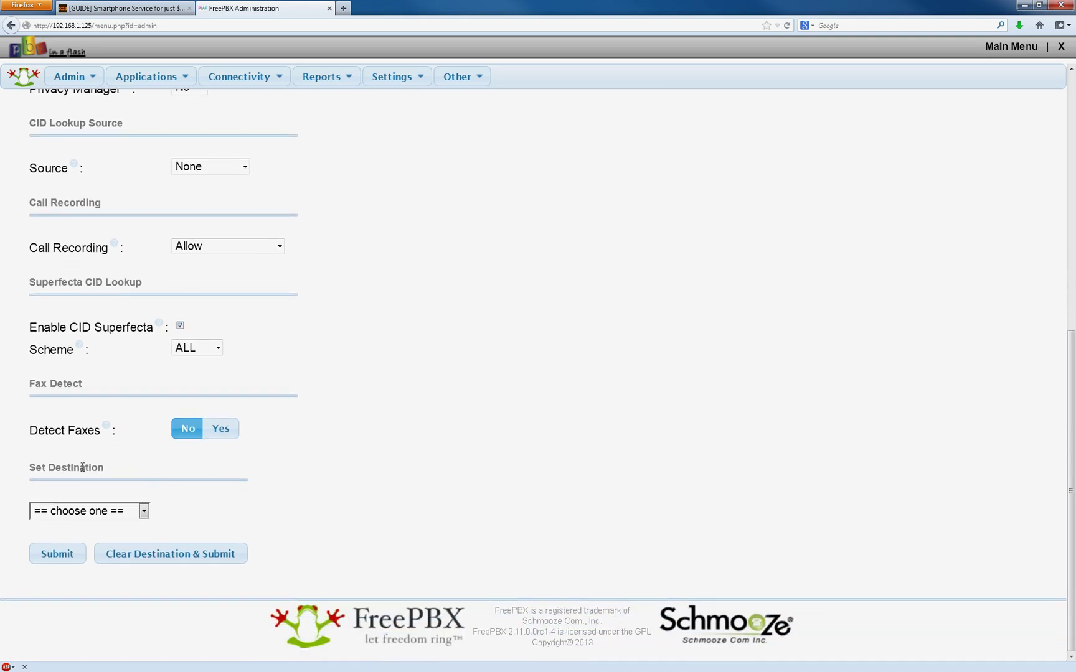
drag(131, 472, 49, 468)
click(140, 517)
click(188, 509)
click(143, 512)
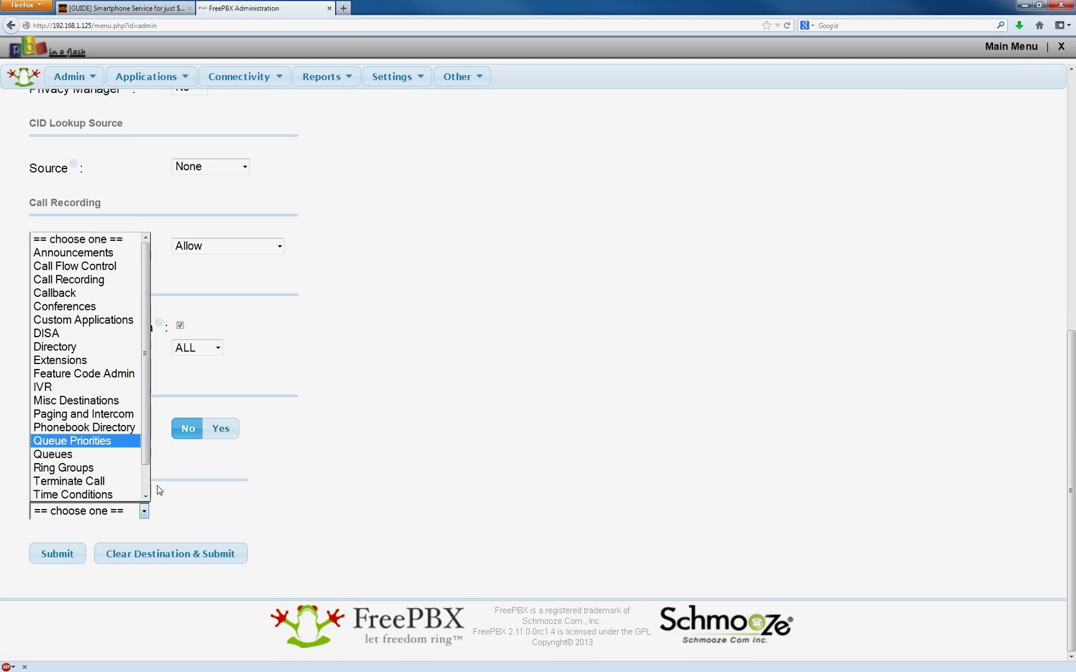
click(143, 511)
click(143, 511)
click(119, 360)
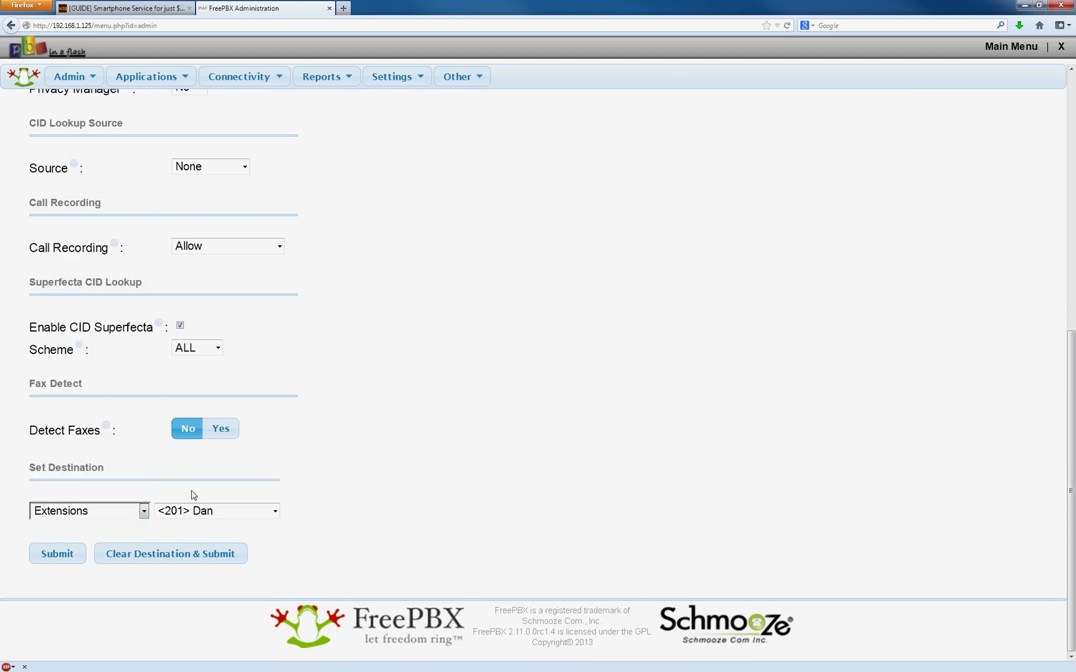
click(274, 511)
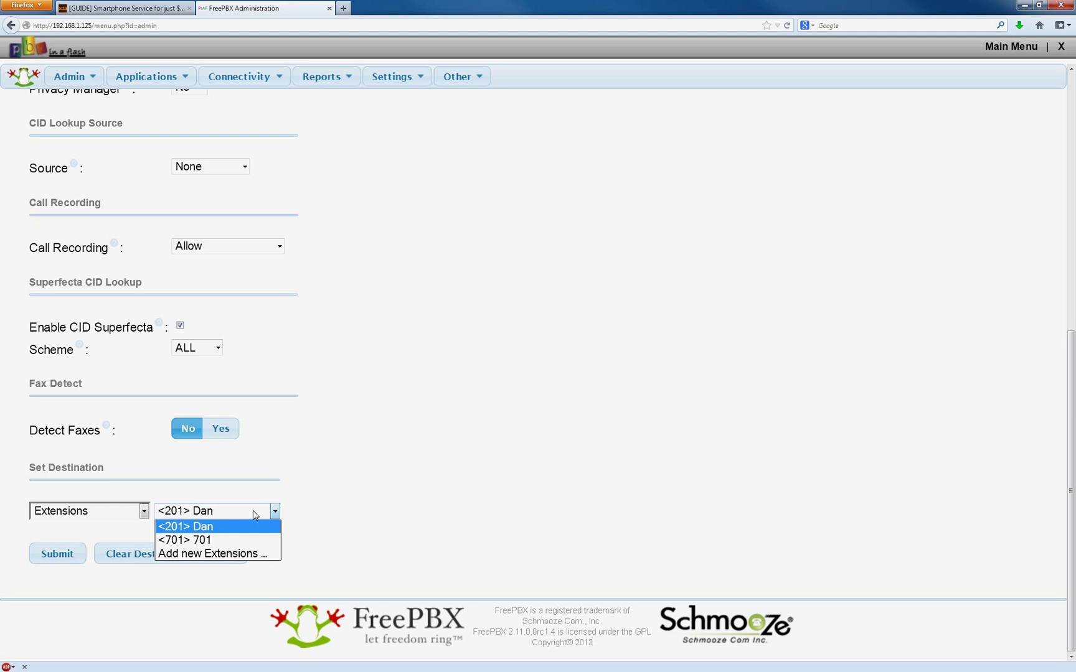
click(216, 530)
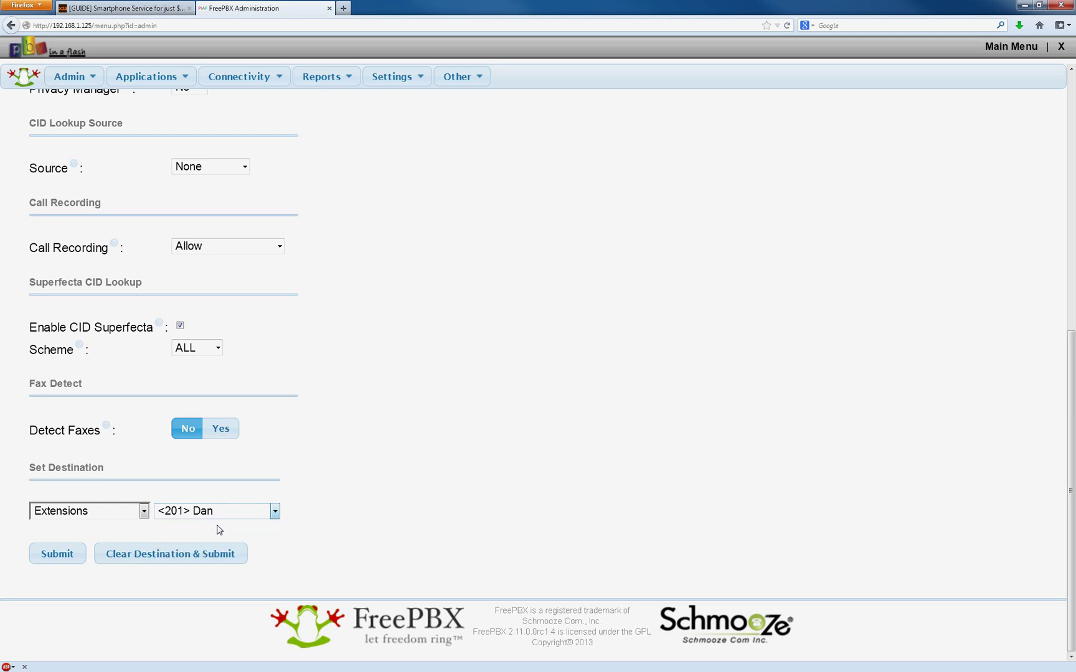
Submit the inbound route and apply the configuration.
click(56, 556)
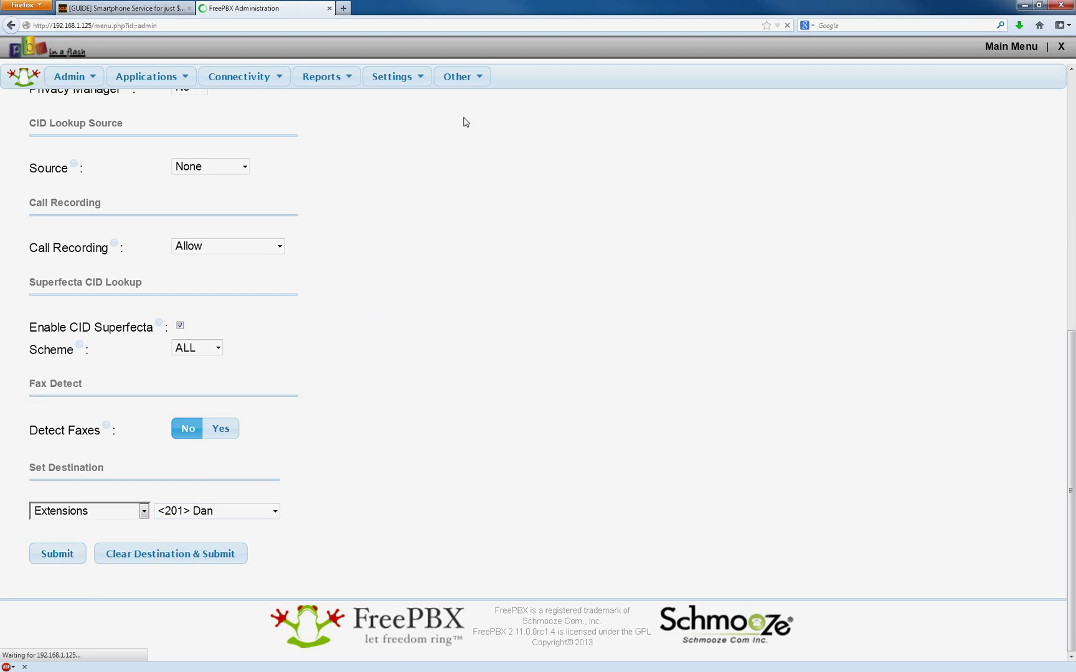
click(530, 80)
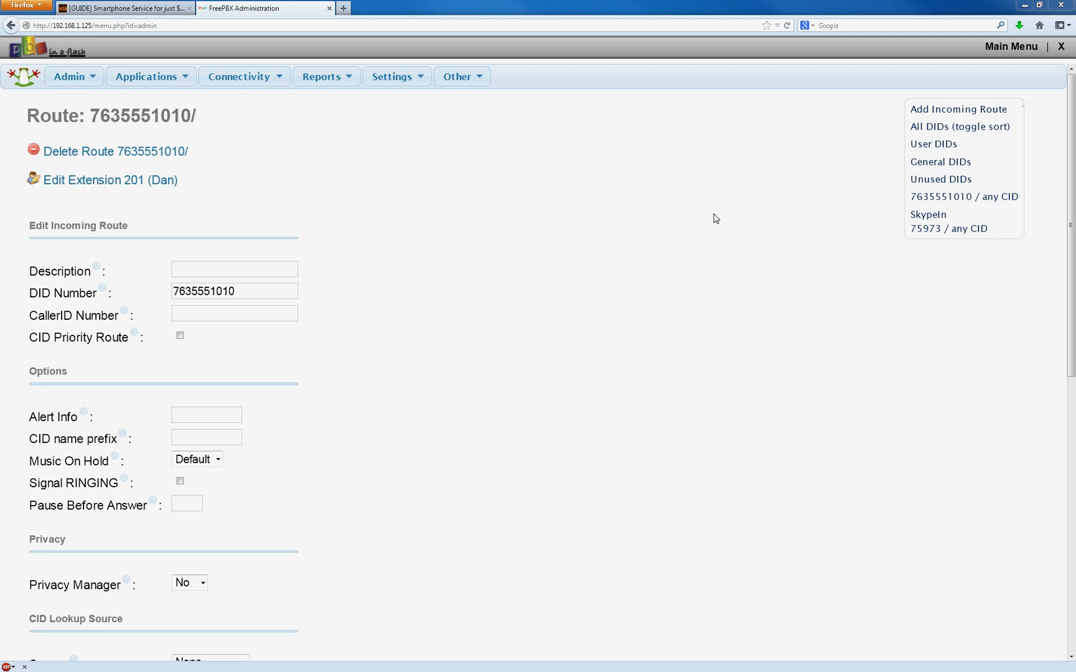
mouse_move(225, 83)
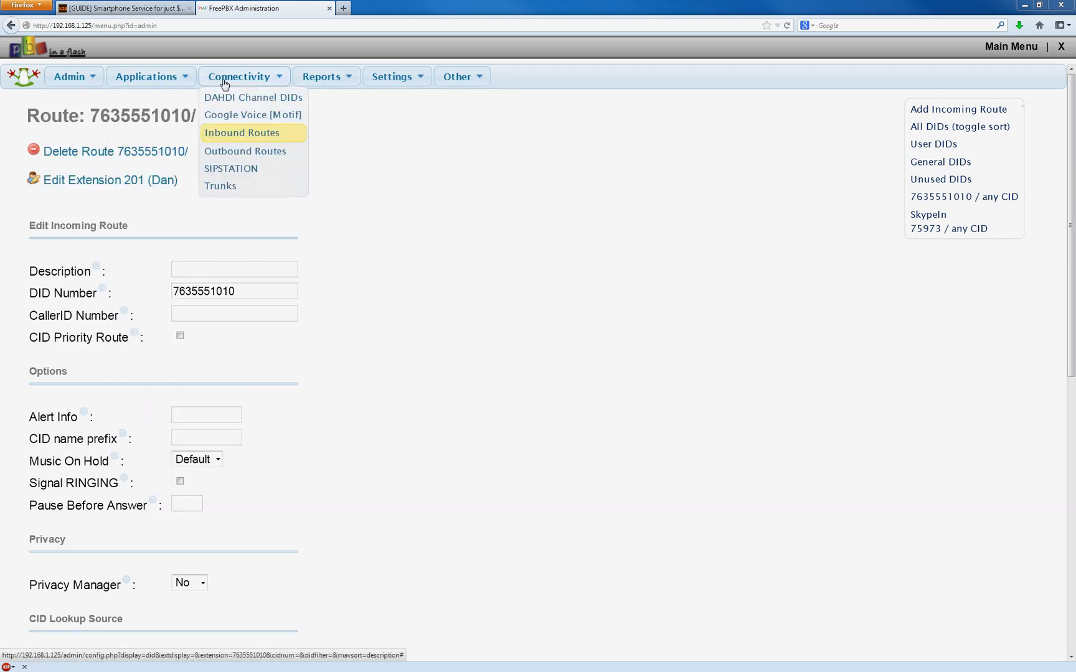
mouse_move(85, 81)
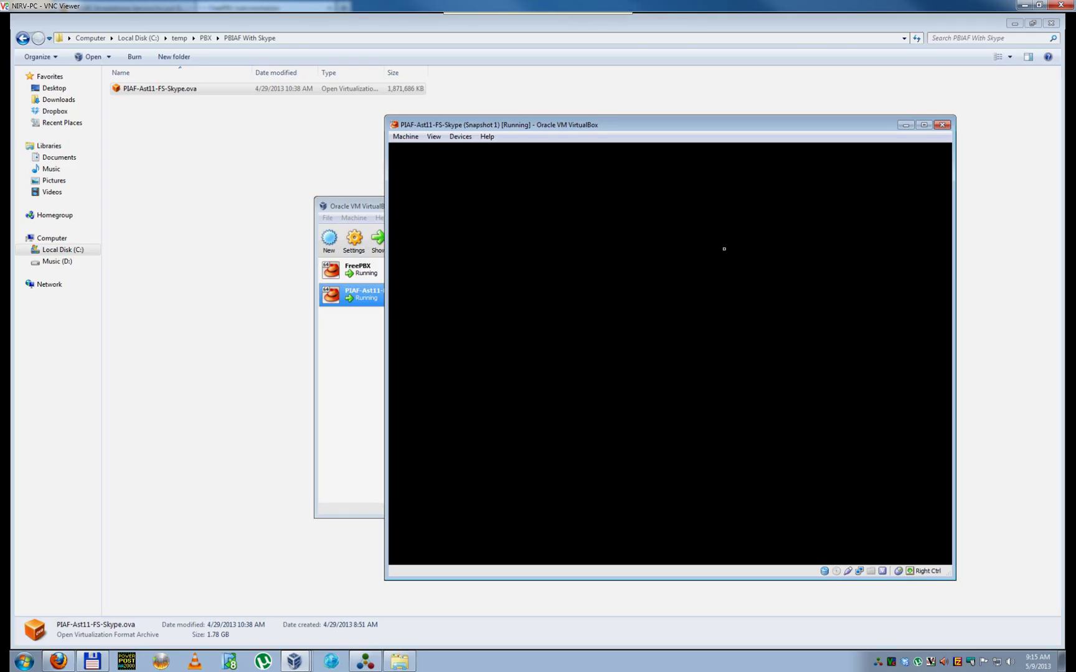
Wake the PBX VM console to read IP 192.168.1.125, then return to the browser.
text(g)
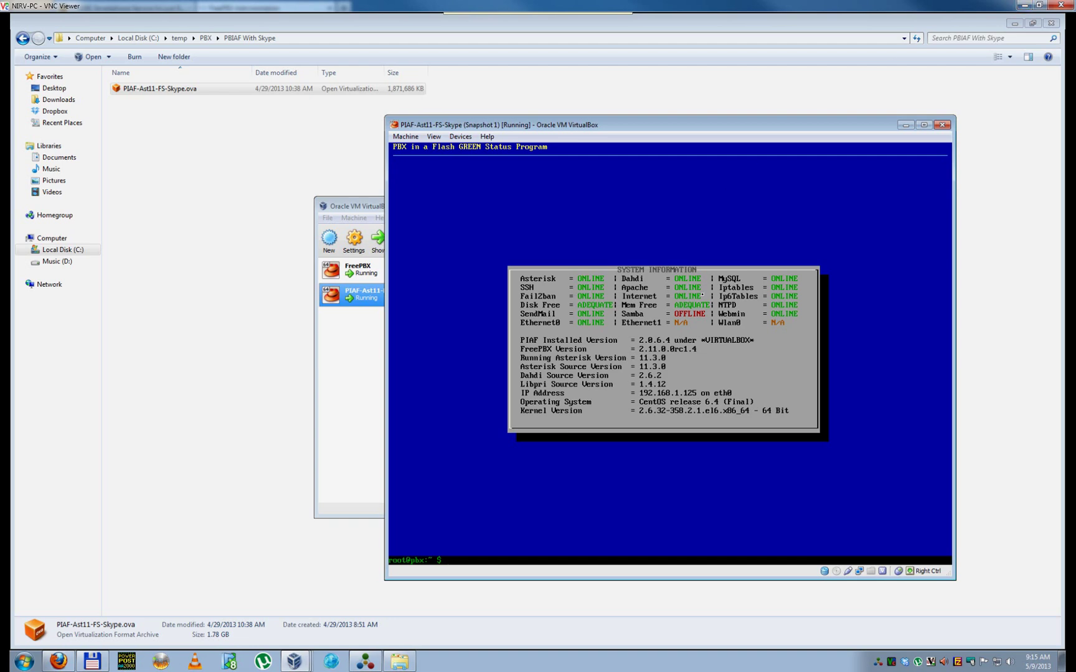
click(1025, 8)
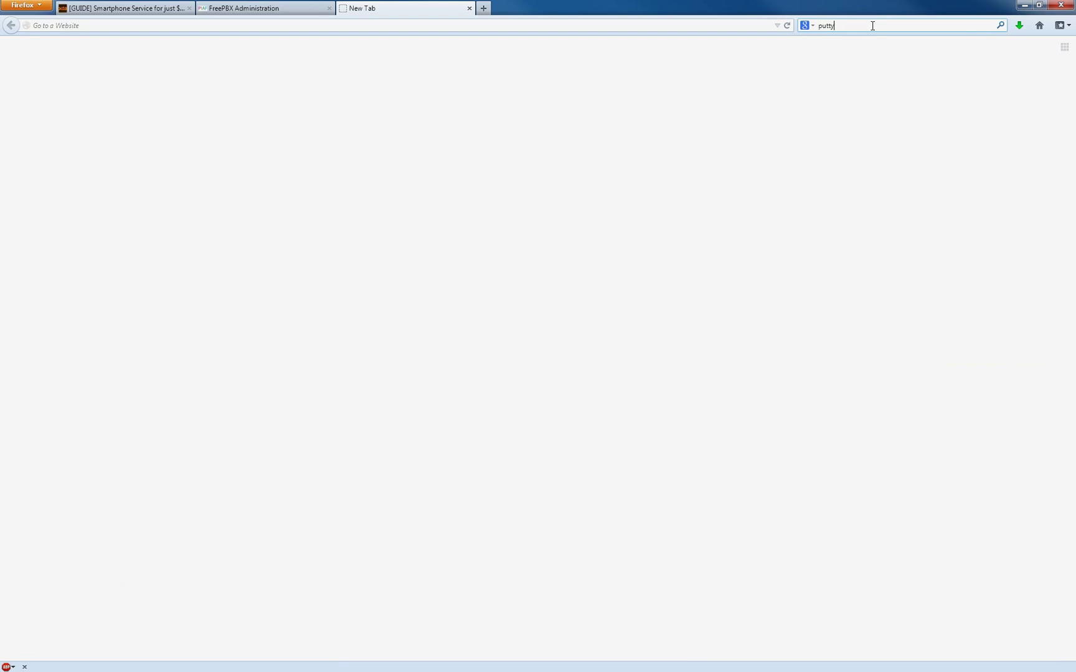
Search for putty, launch putty.exe from its download page, and centre the configuration window.
key(Return)
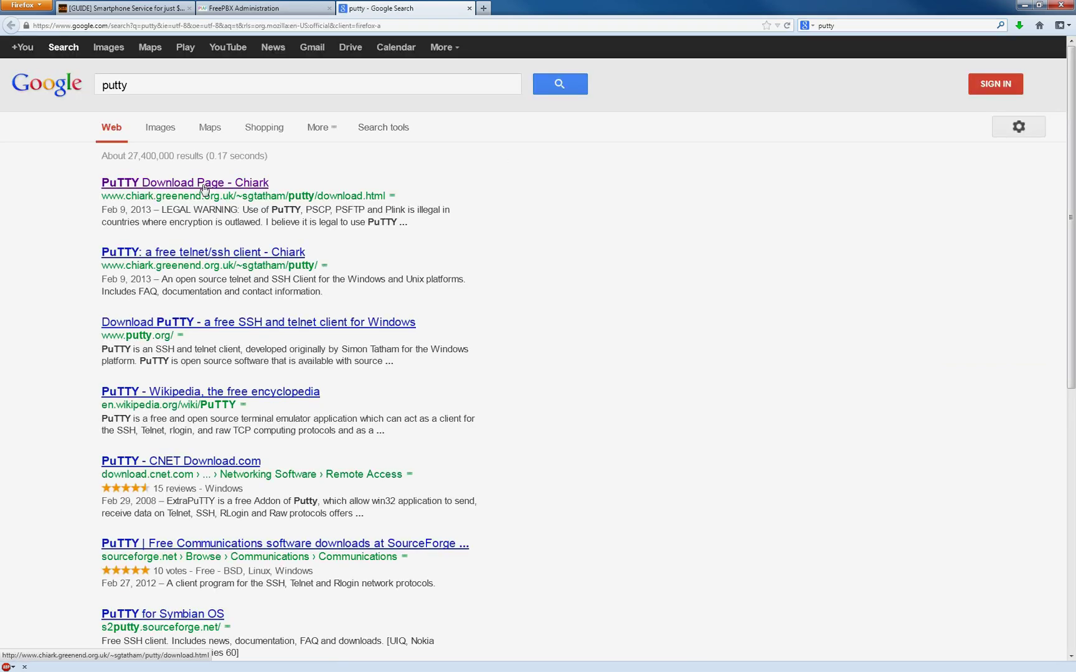
click(173, 184)
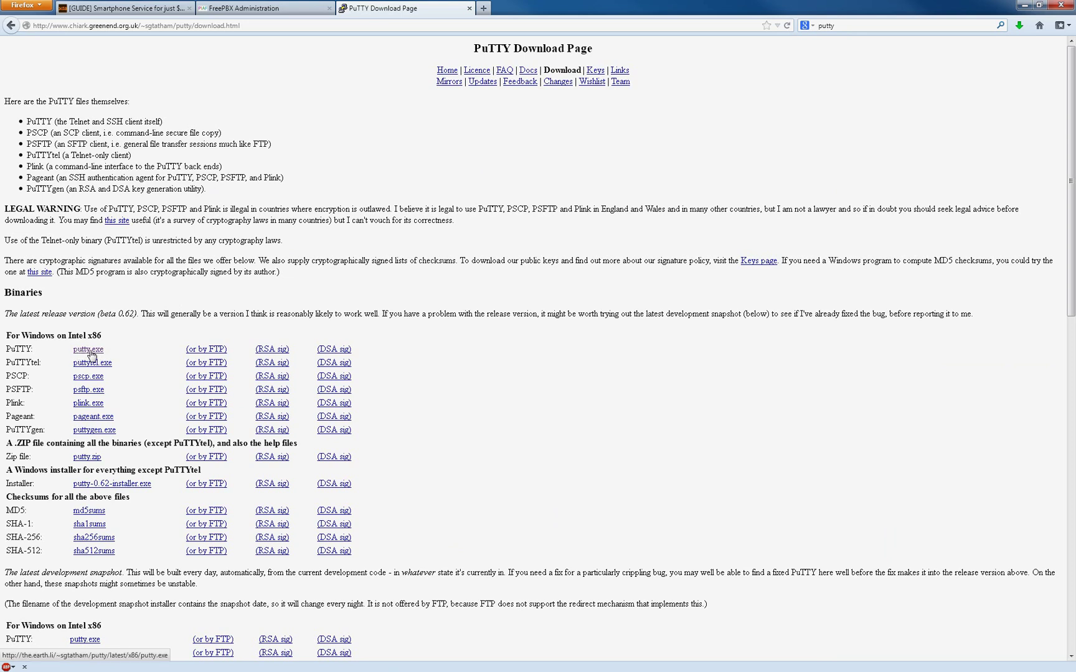
click(89, 352)
click(627, 398)
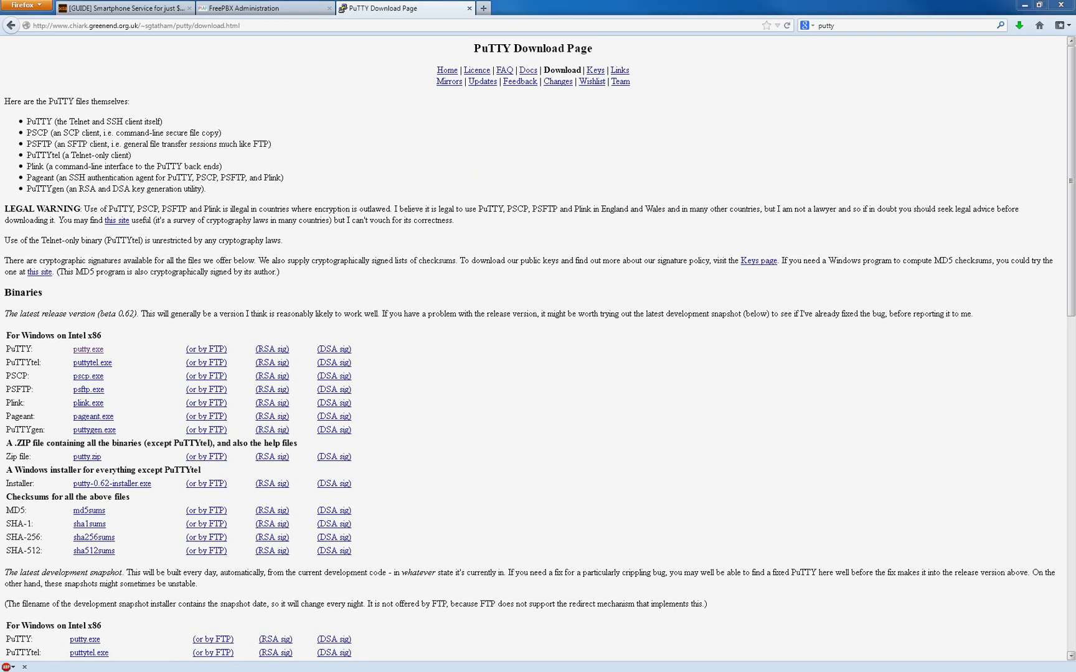
drag(1075, 200, 623, 199)
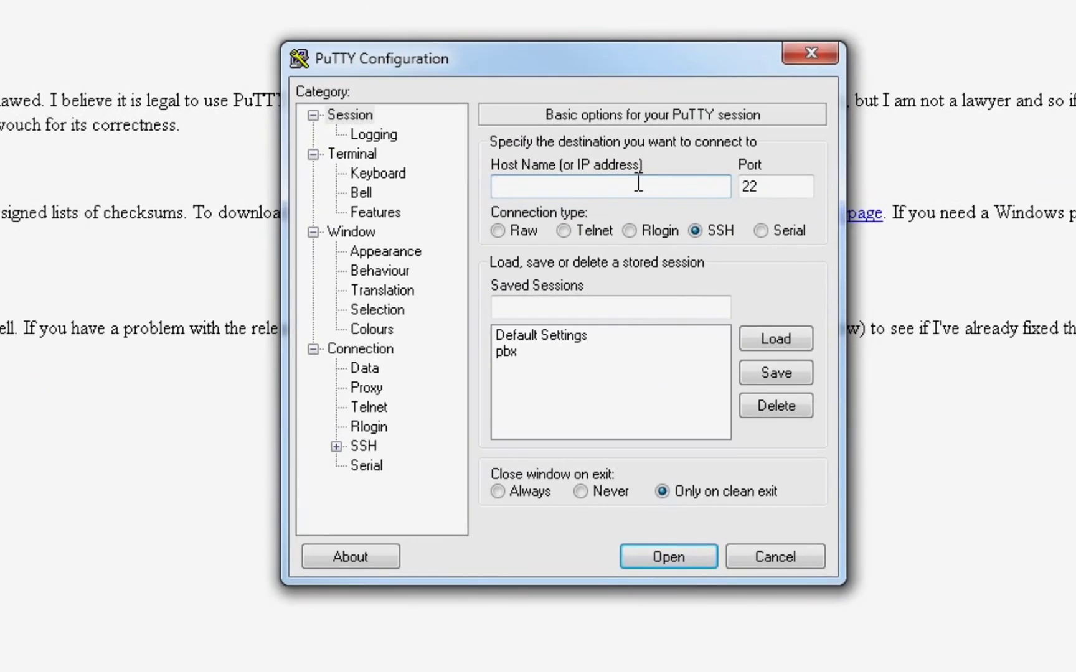
Save a PuTTY session named pbx02 for host 192.168.1.125.
text(192.168.1.125)
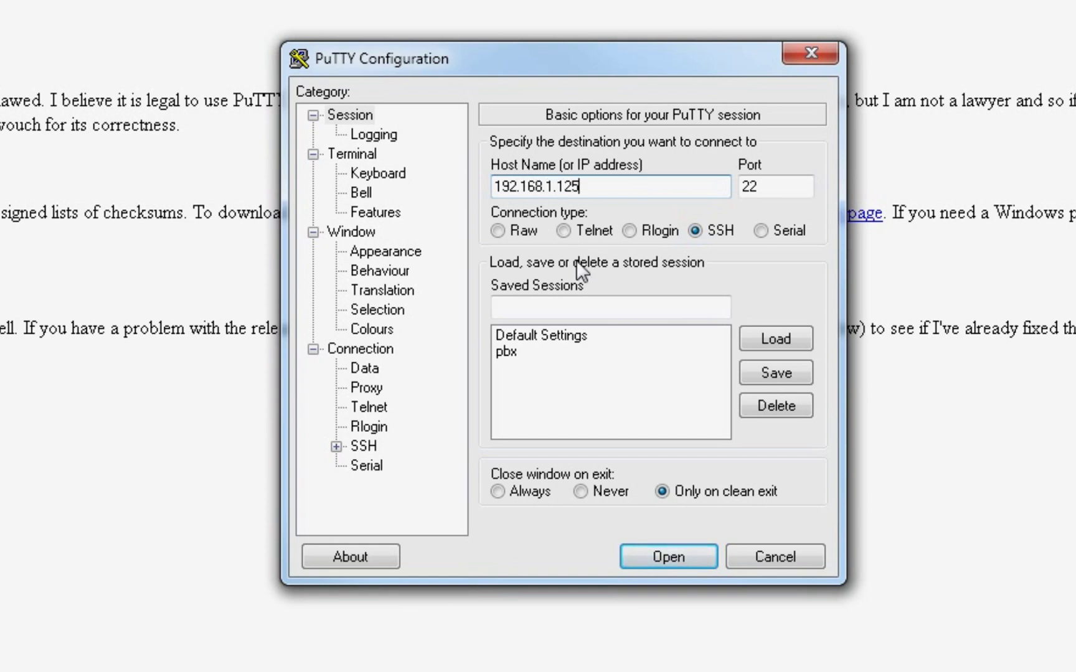
click(608, 306)
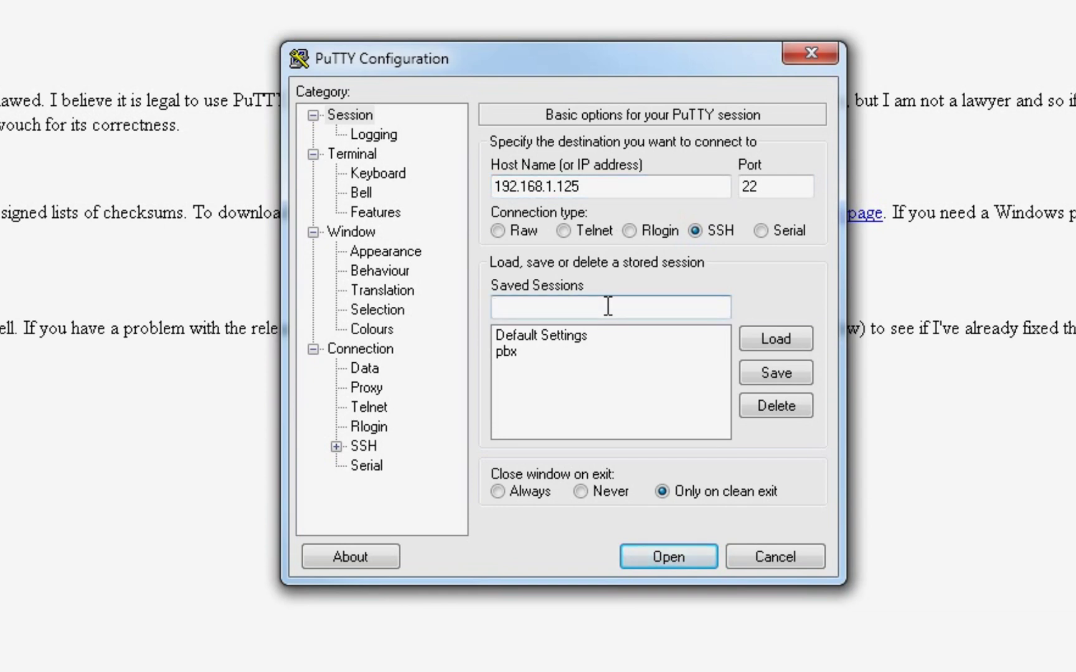
text(pbx02)
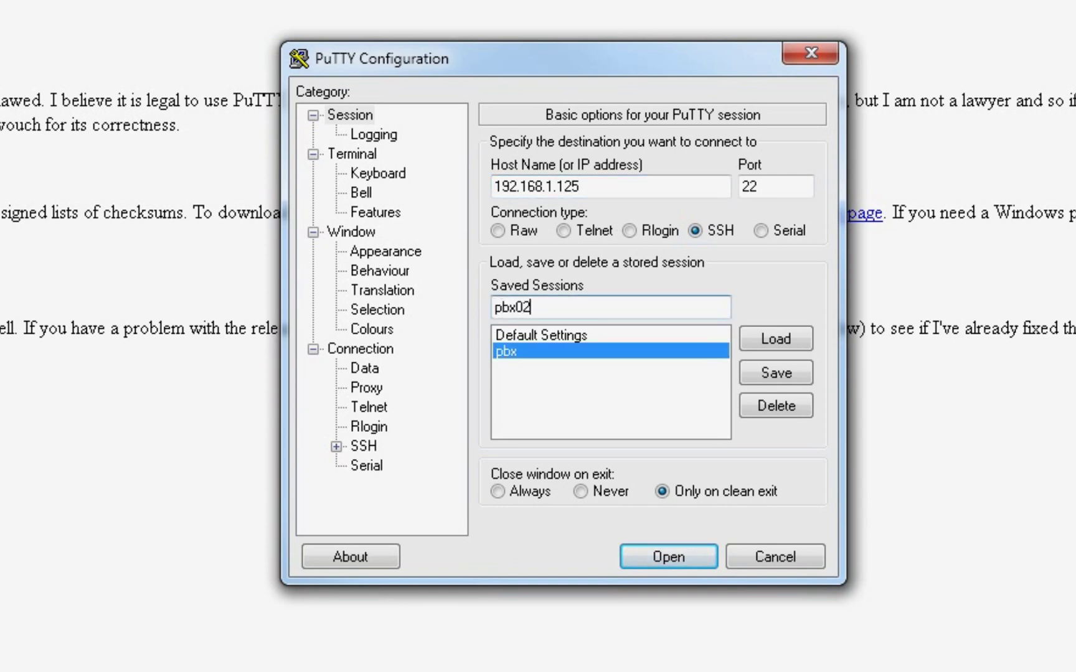
click(767, 375)
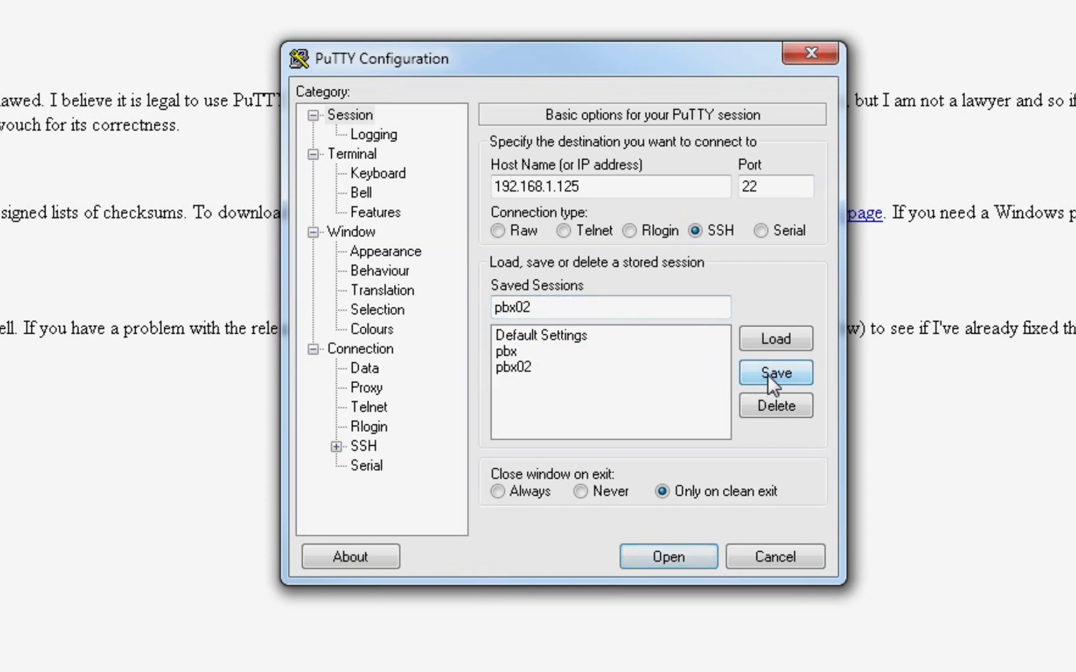
Connect with the pbx02 session and accept the server's host key.
click(533, 367)
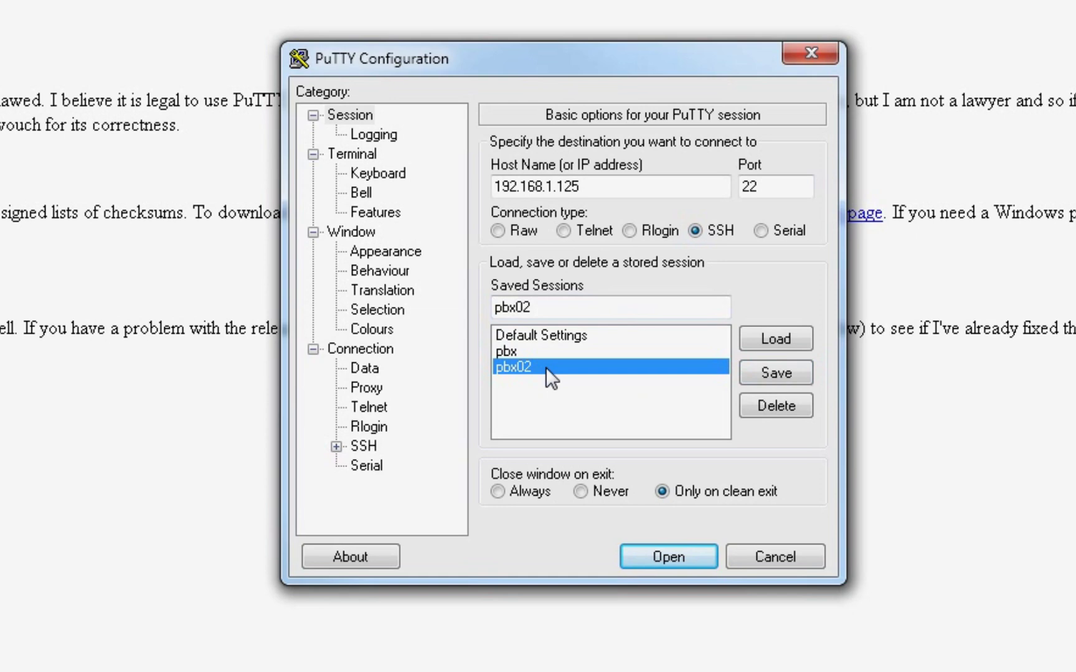
double_click(546, 367)
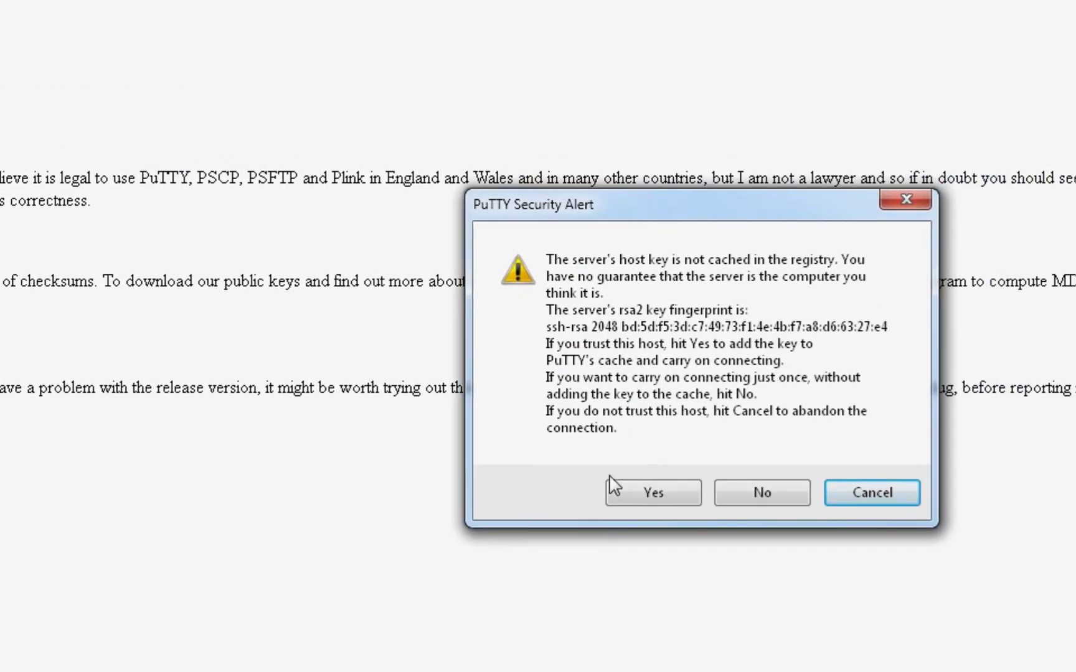
click(675, 497)
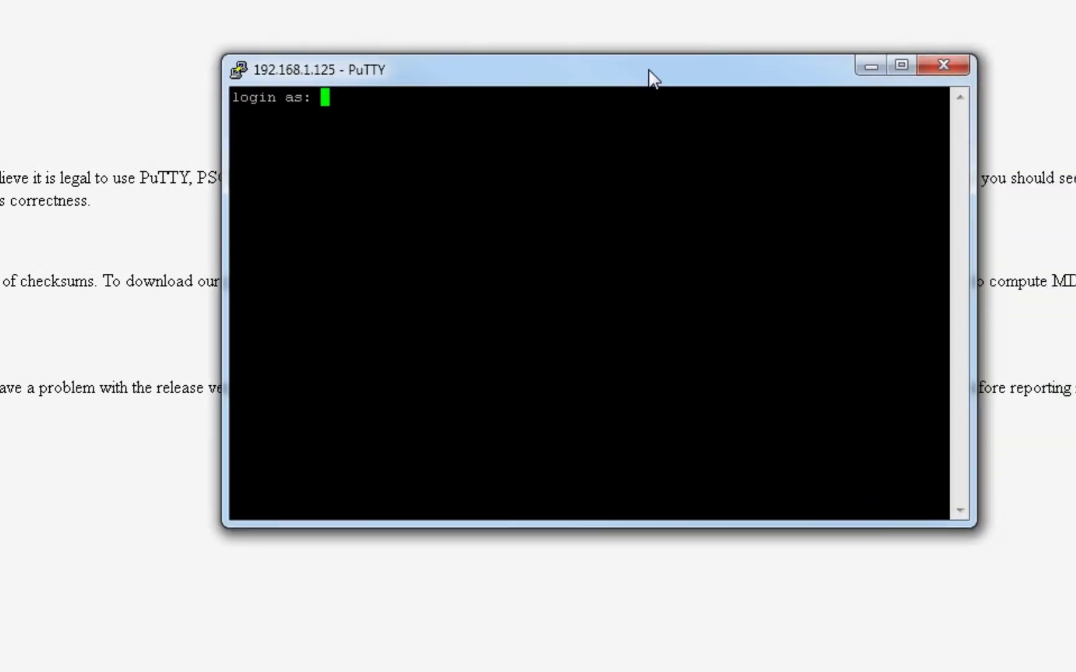
Log in as root with the account password and review the GREEN status screen, including Fail2ban ONLINE.
drag(649, 79, 629, 104)
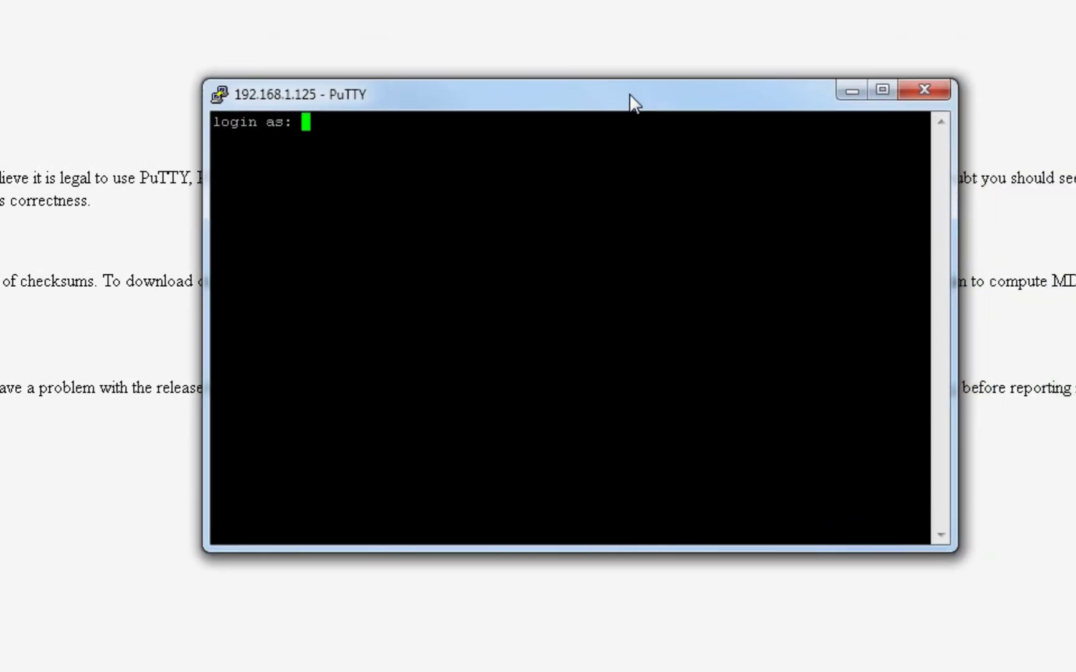
text(root)
key(Return)
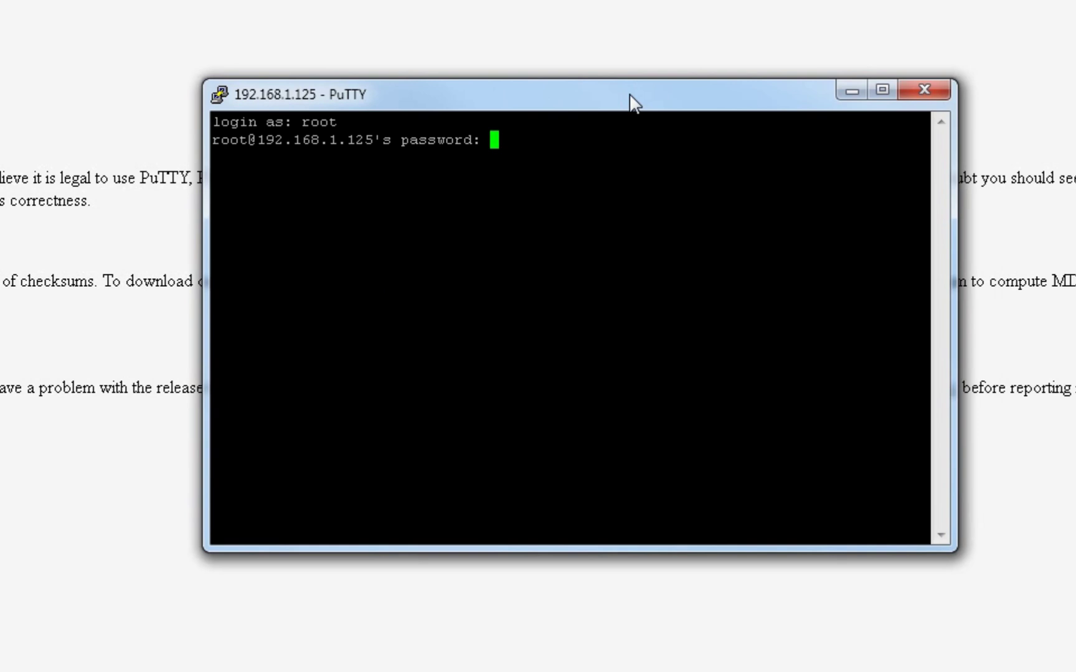
key(Return)
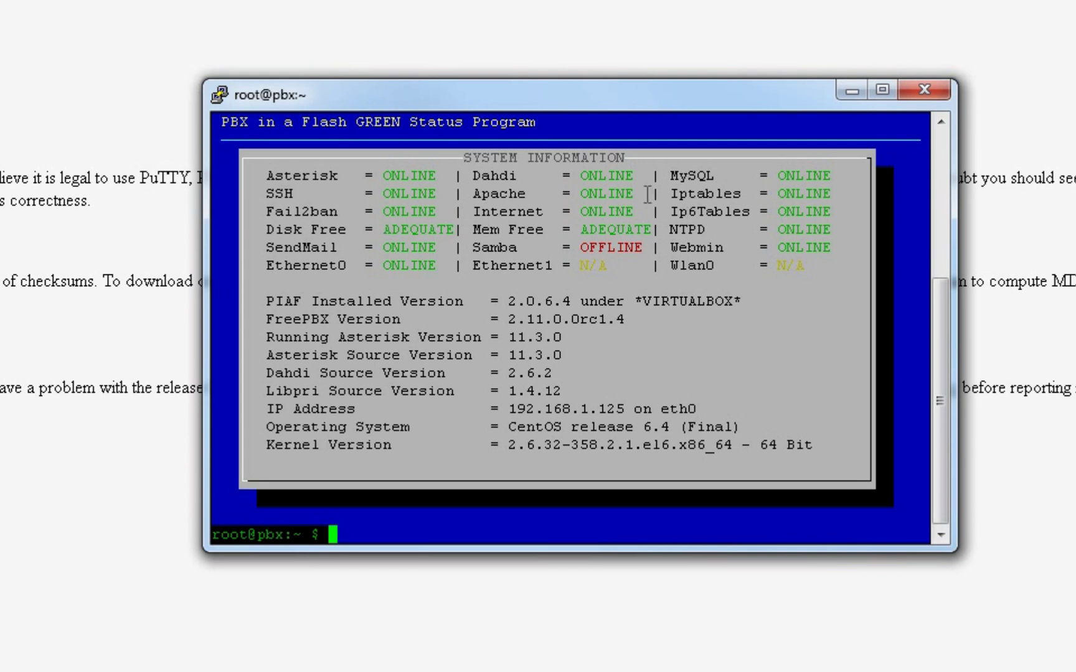
drag(266, 211, 441, 212)
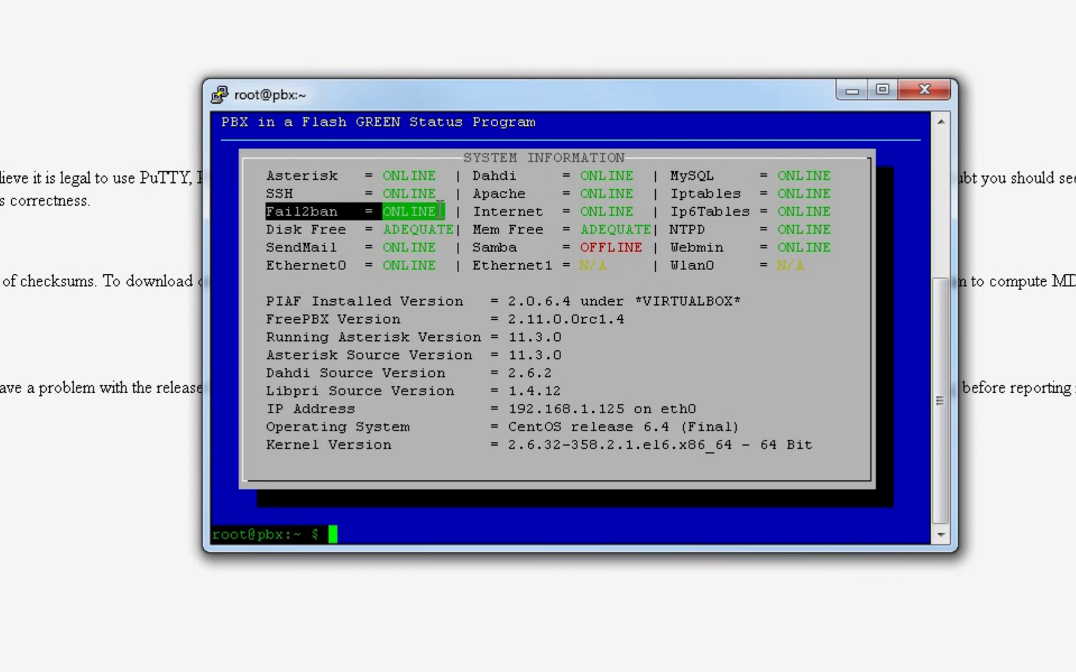
click(278, 212)
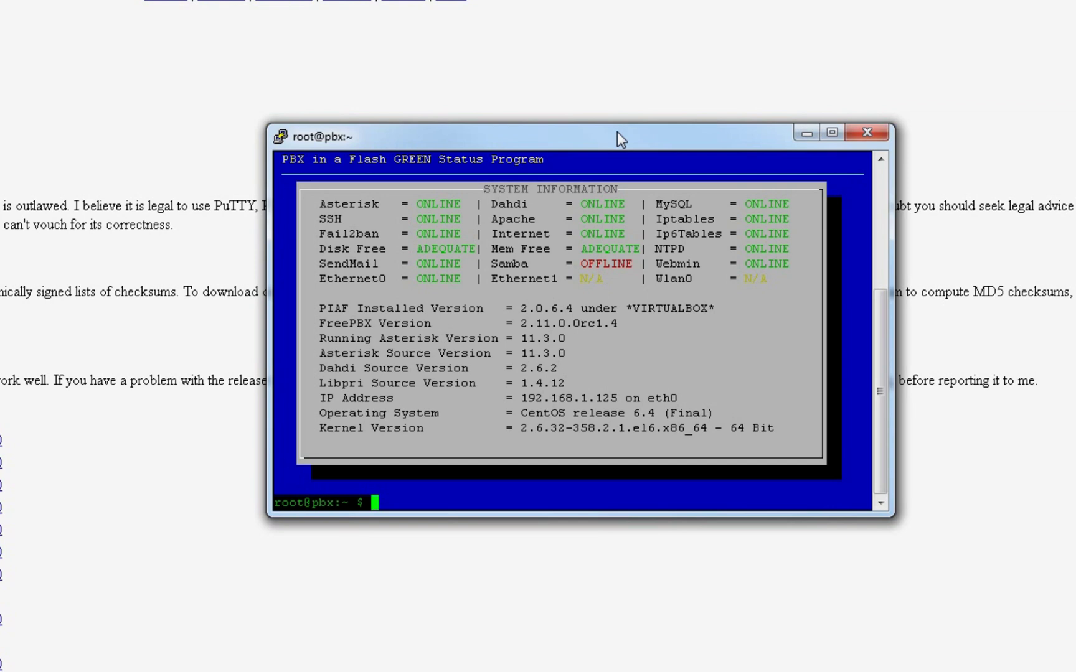
Run 'amportal restart' at the root prompt.
text(amportal)
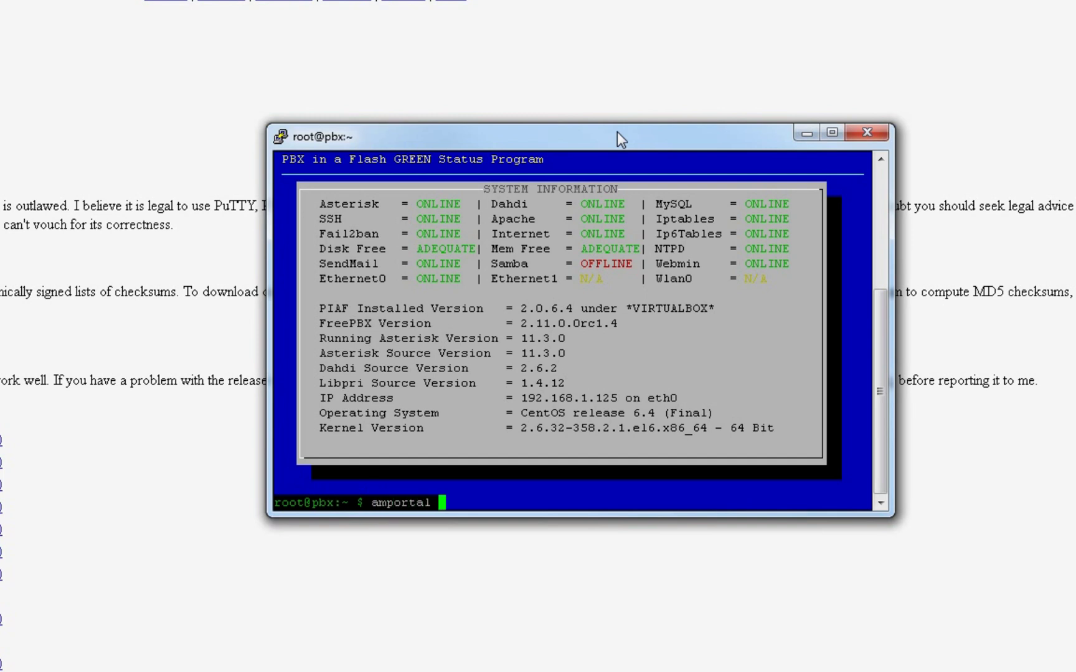
text( restart)
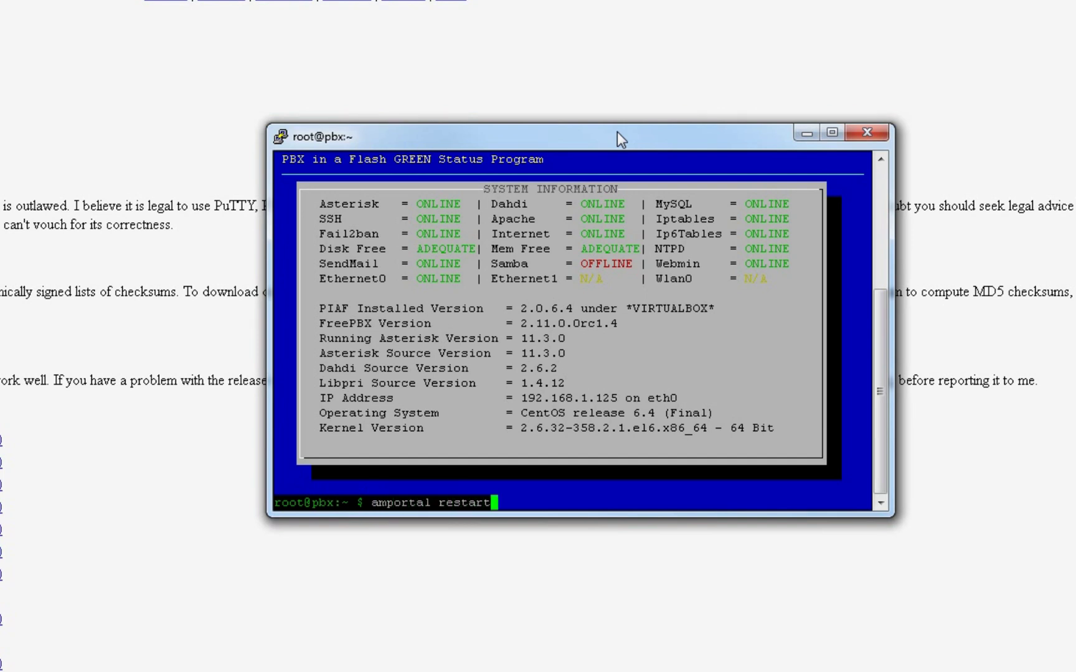
key(Return)
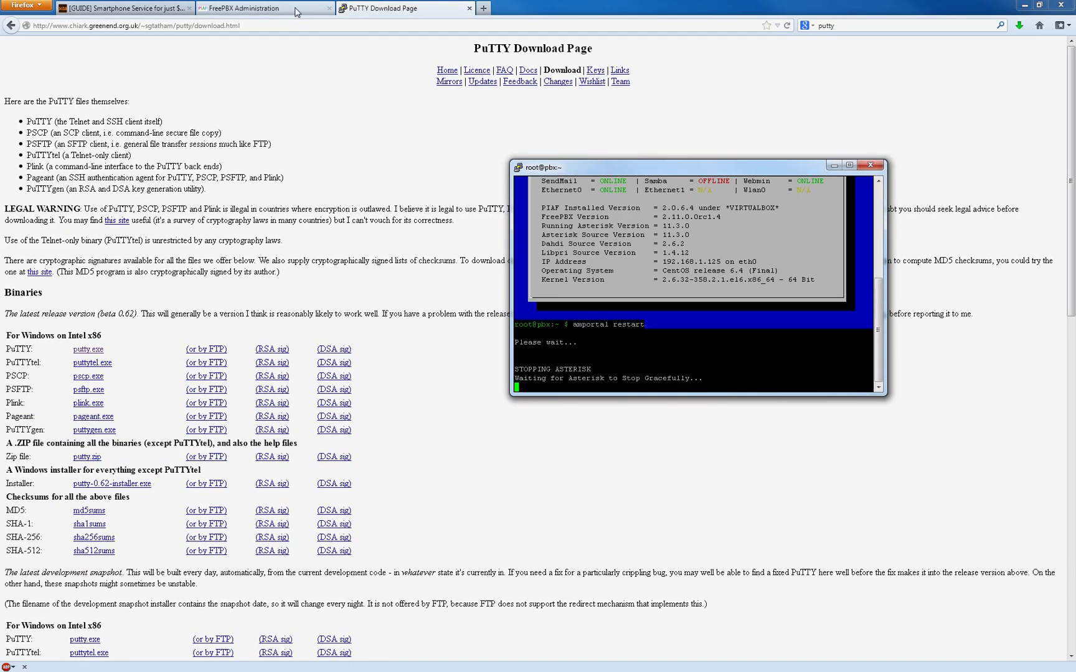
Open Reports > FreePBX System Status and expand the update-check notice details.
click(287, 8)
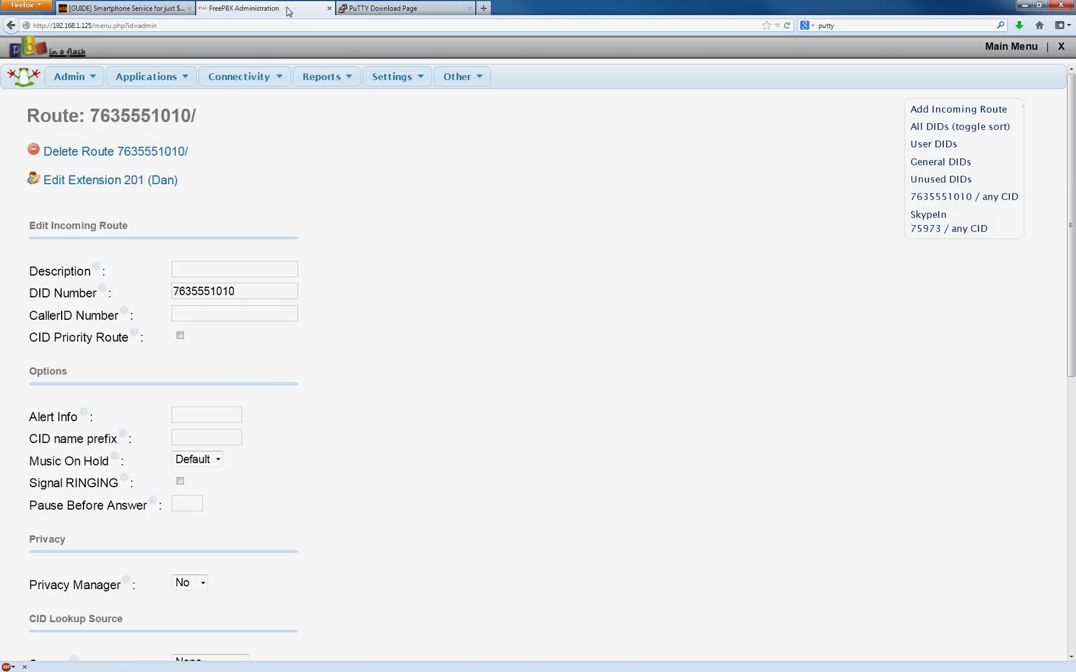
mouse_move(391, 82)
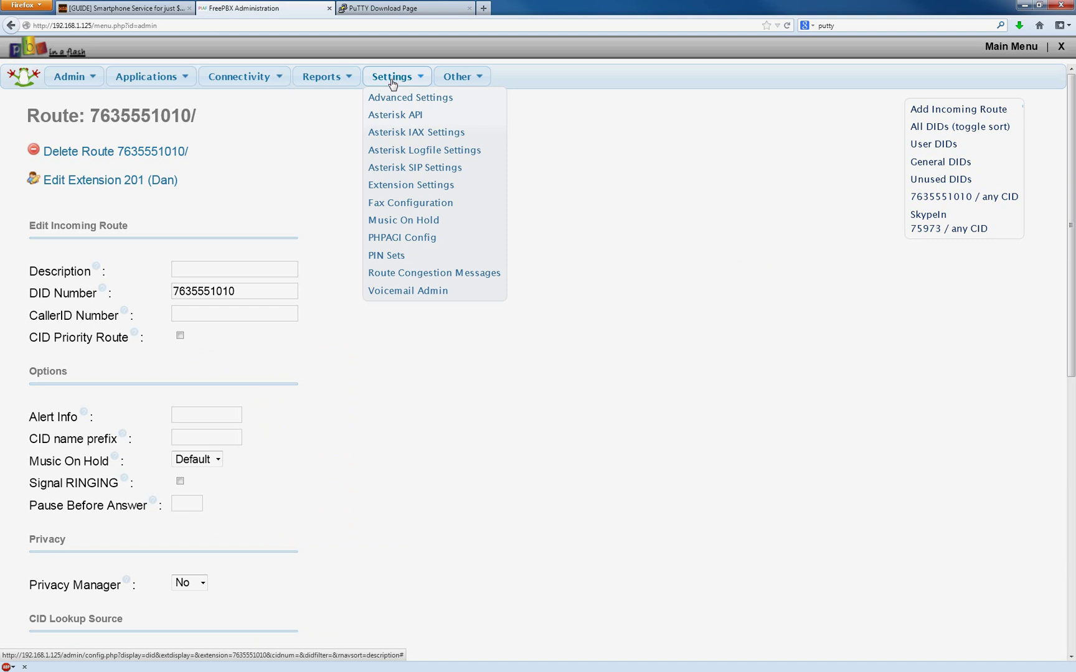
mouse_move(321, 77)
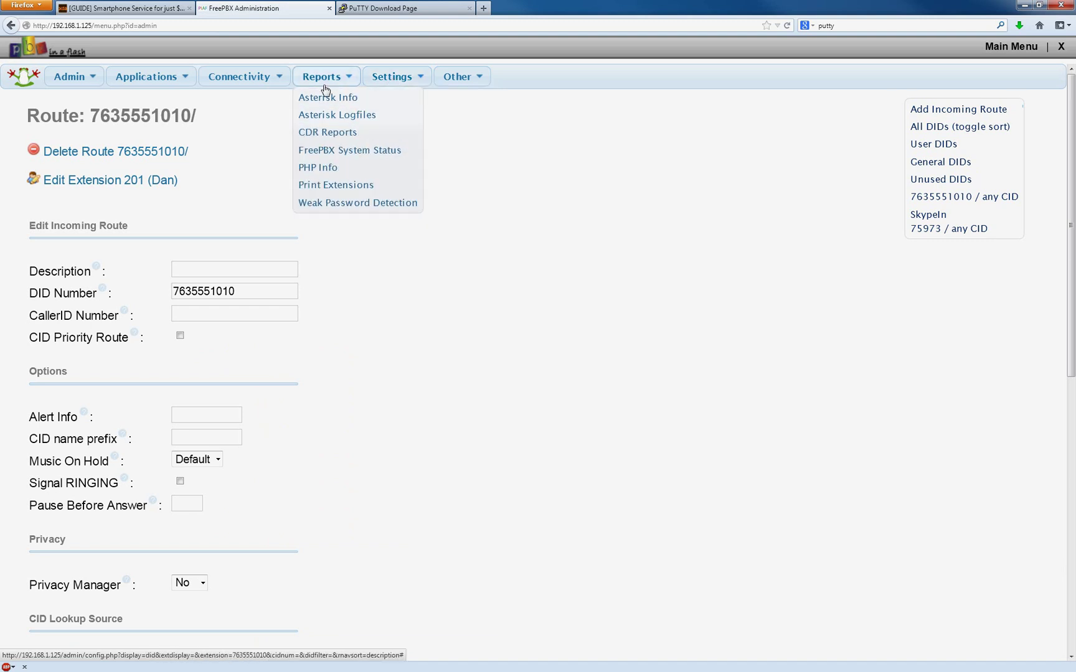
click(343, 155)
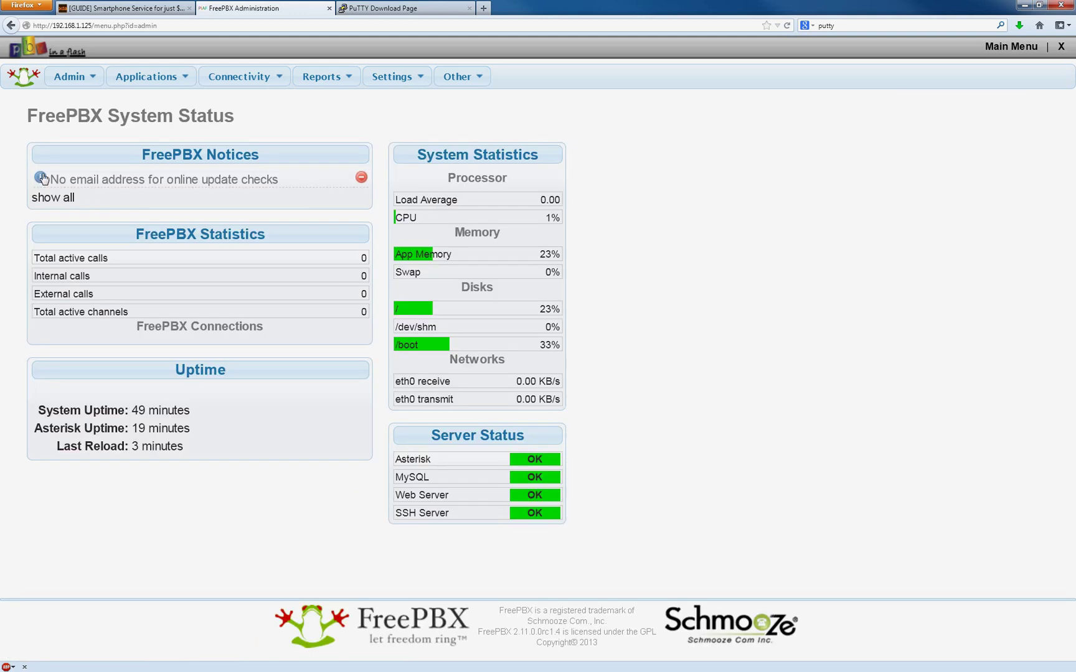
click(43, 179)
drag(143, 241, 62, 204)
click(185, 242)
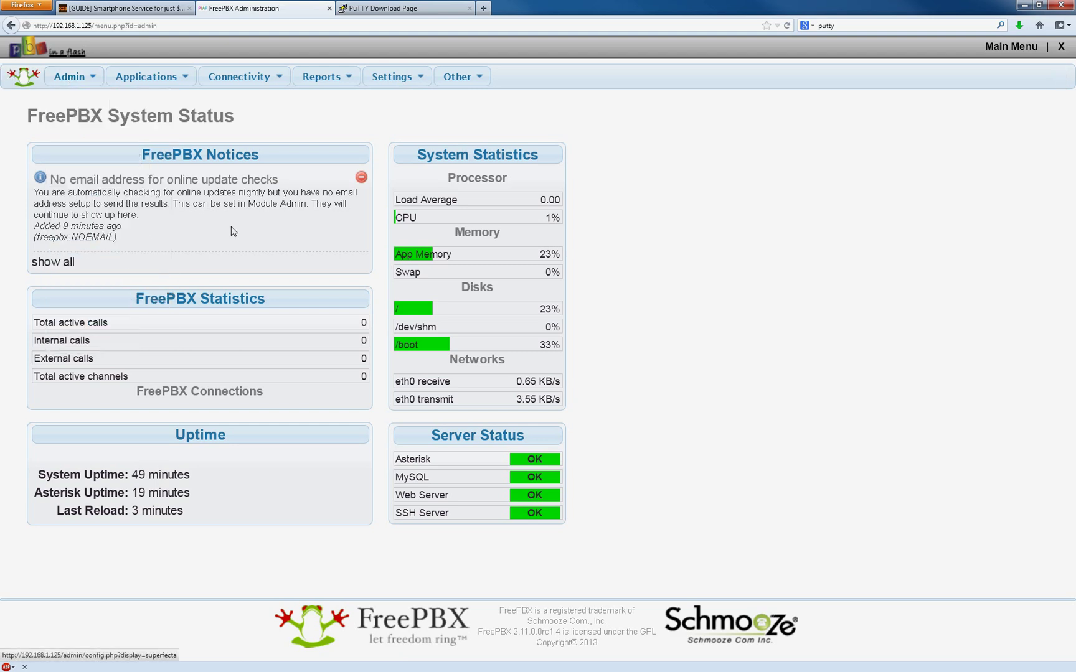
mouse_move(73, 78)
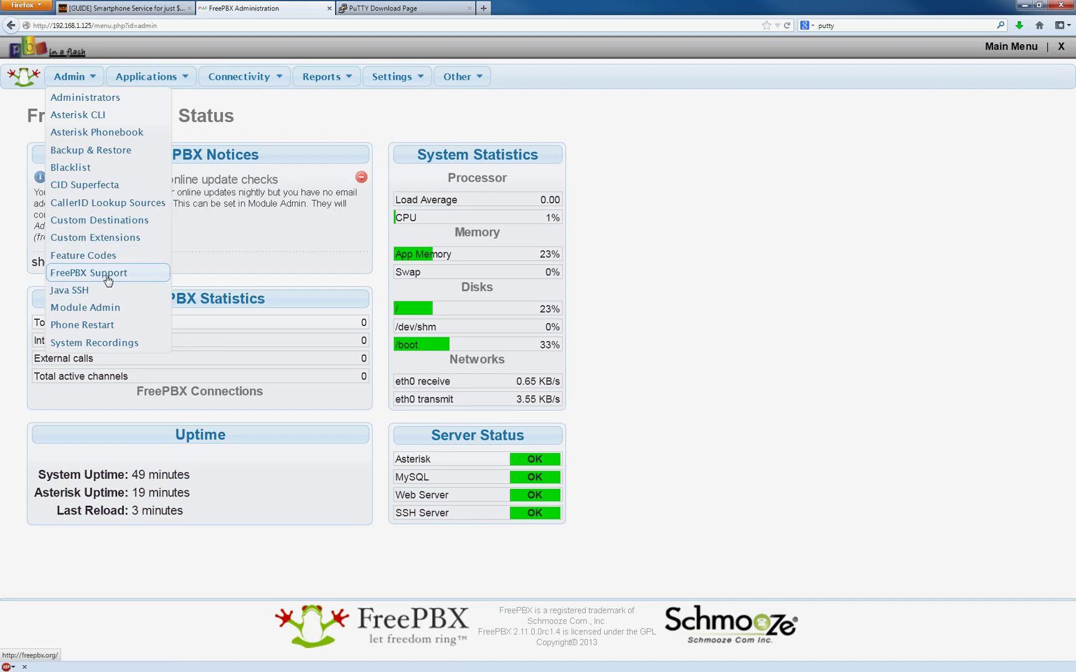
Check modules online in Module Admin, then run 'amportal stop' and 'amportal start' on the server.
click(101, 314)
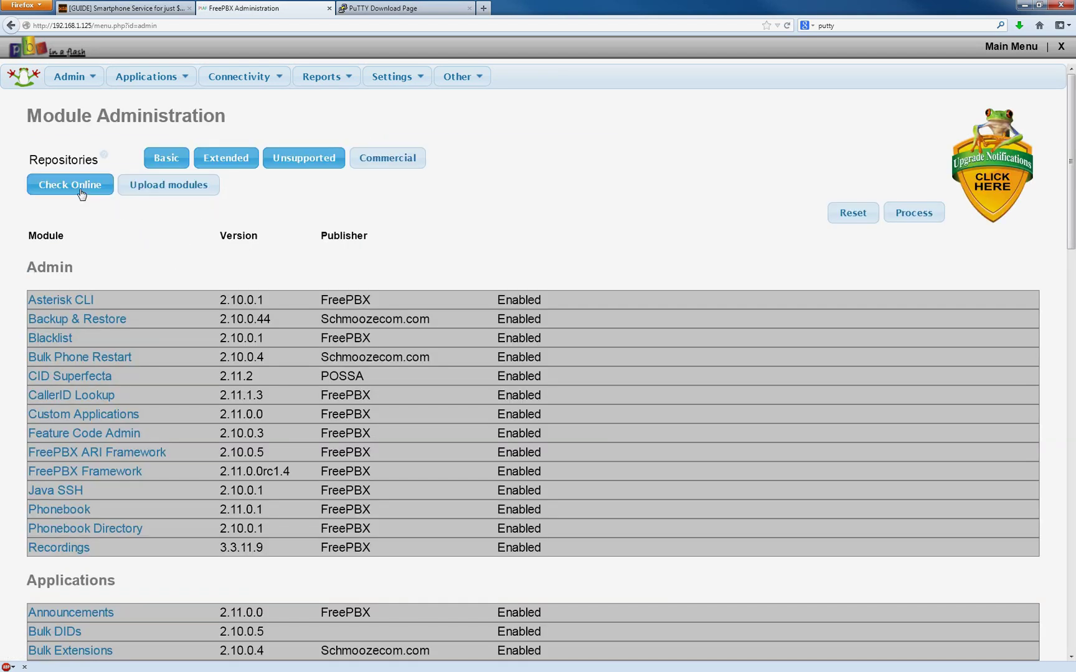
click(81, 193)
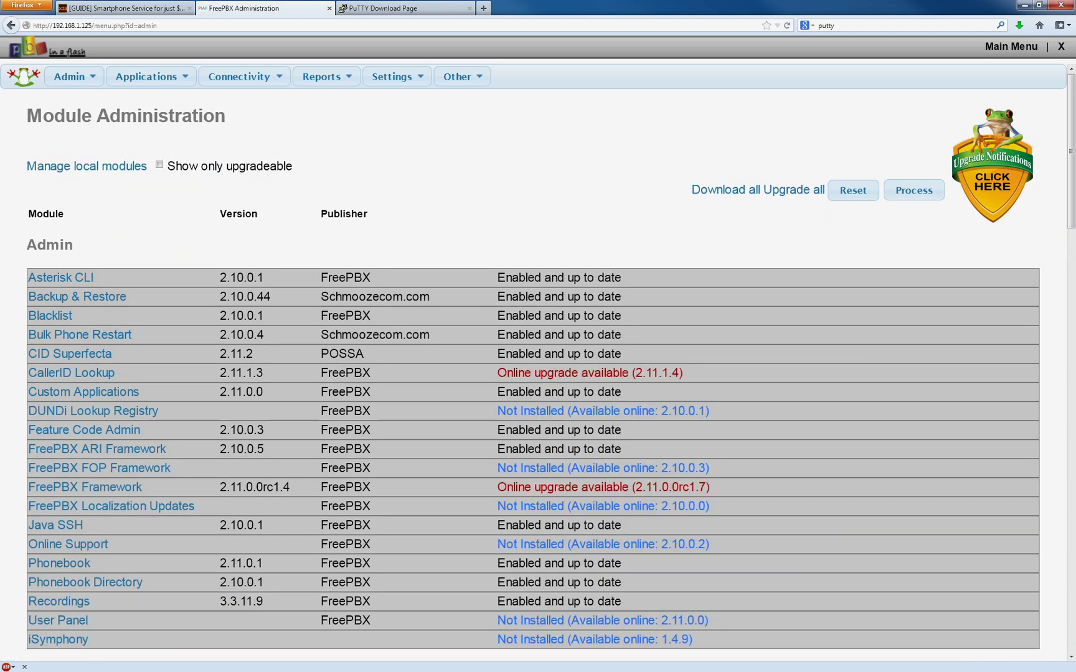
key(alt+Tab)
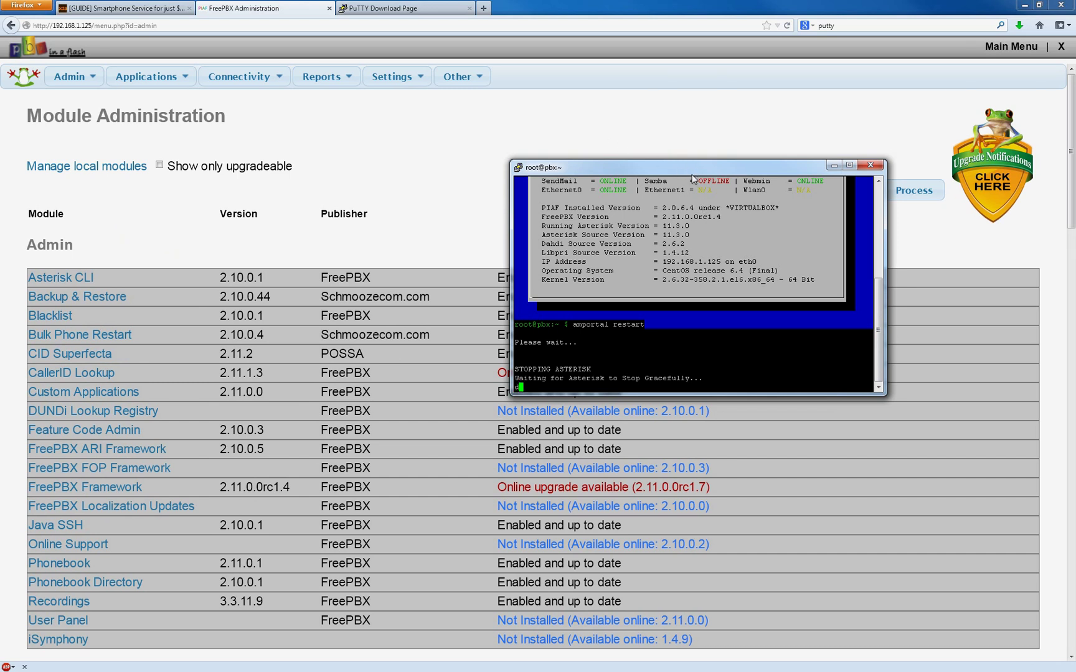
text(amportal stop)
key(Return)
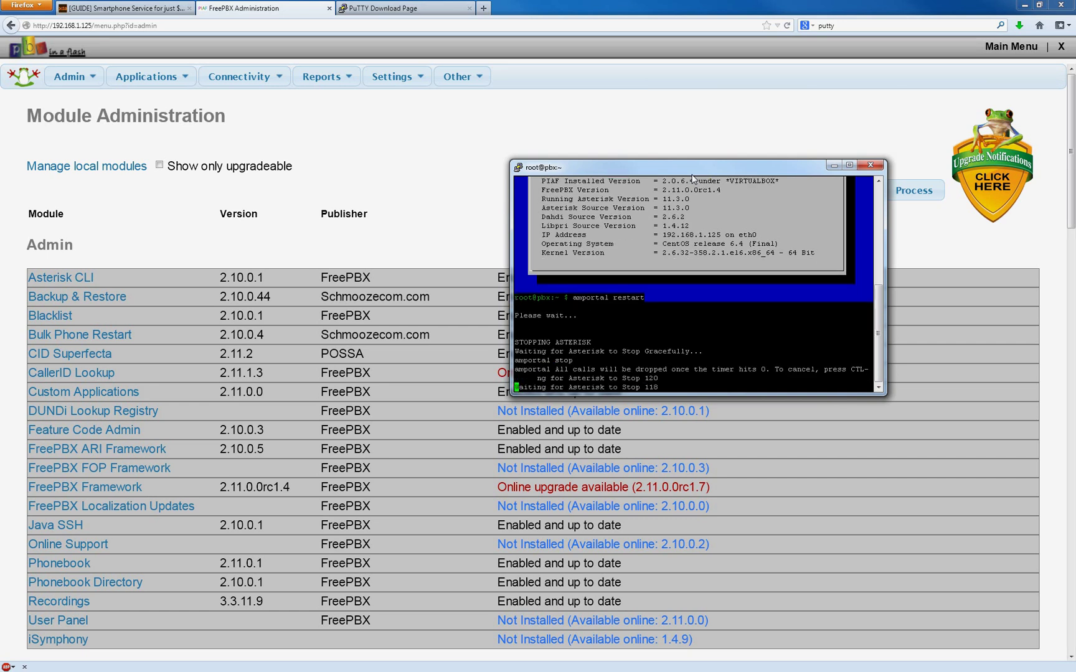
text(amportal start)
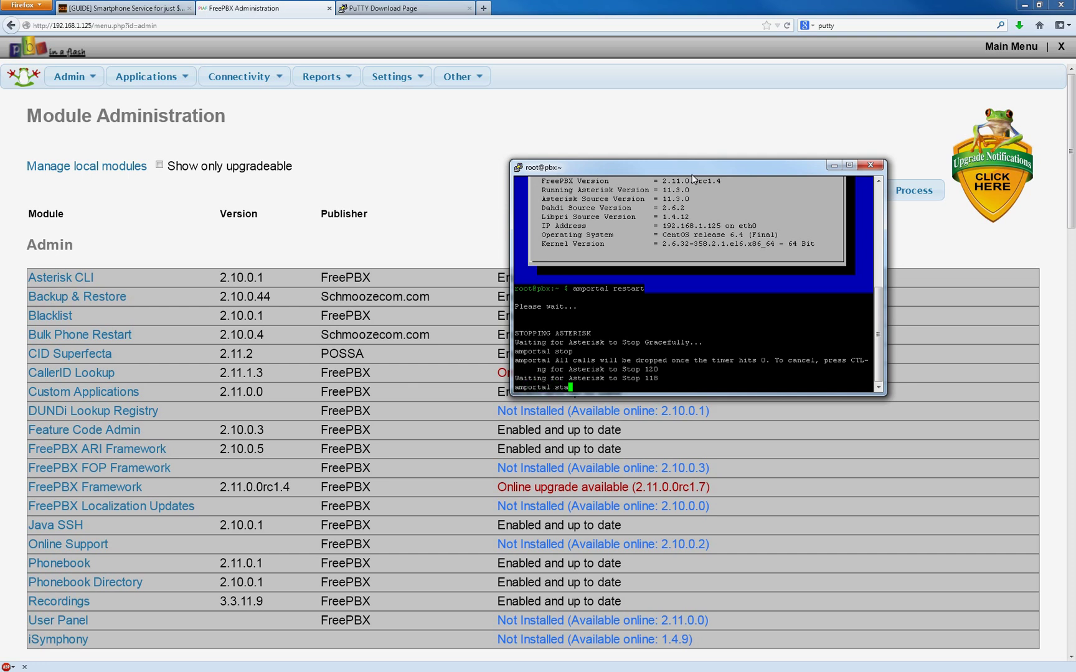
key(Return)
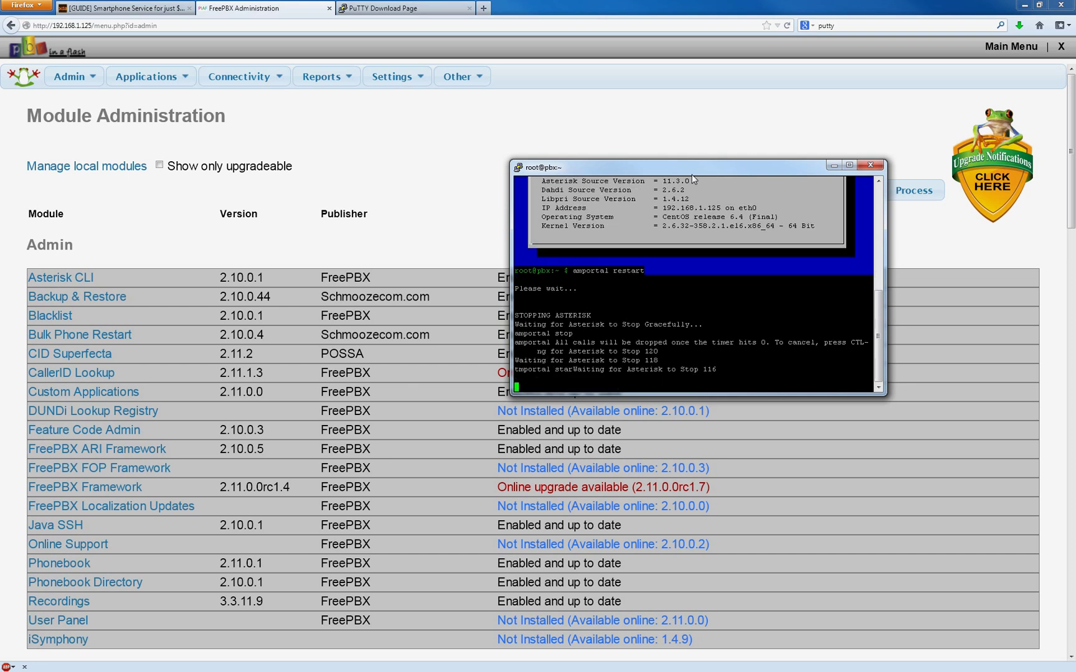